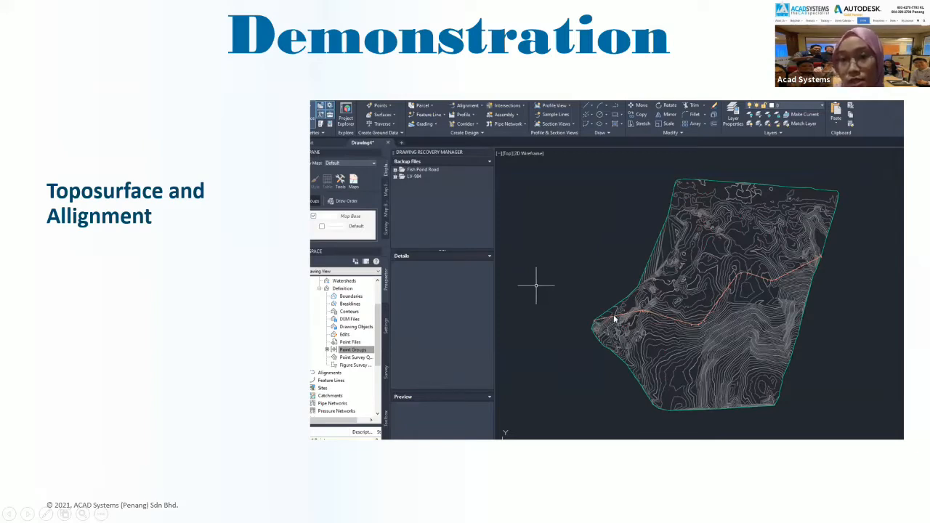
Page forward past the Profile view slide, back once, then on to the Best Fit Profile slide.
key(Right)
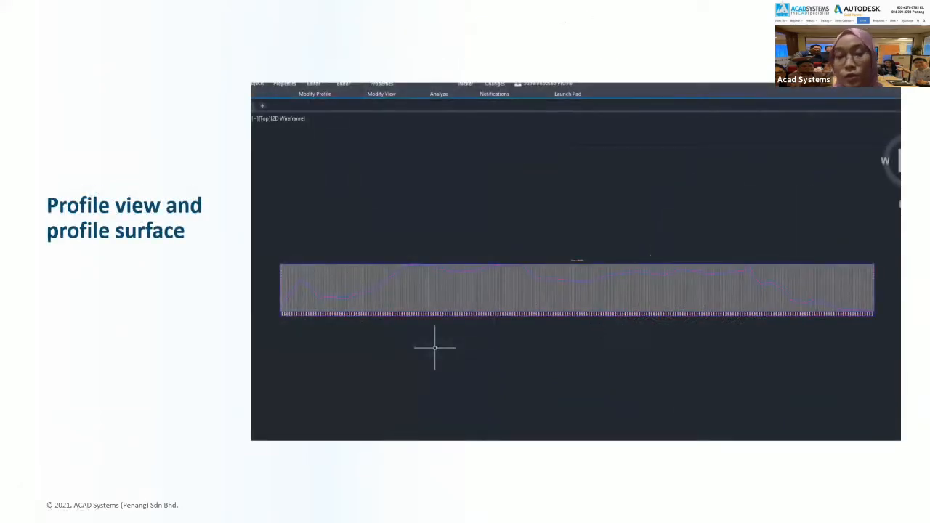
key(Left)
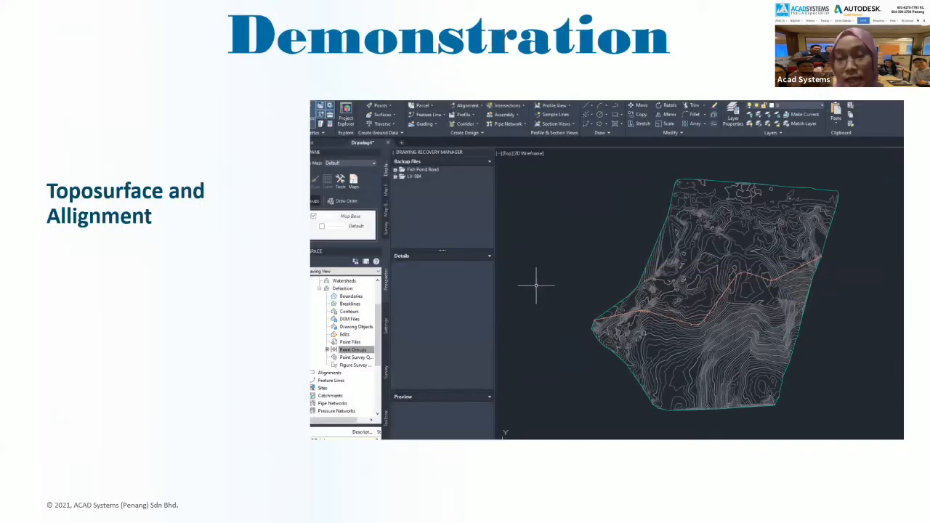
key(Right)
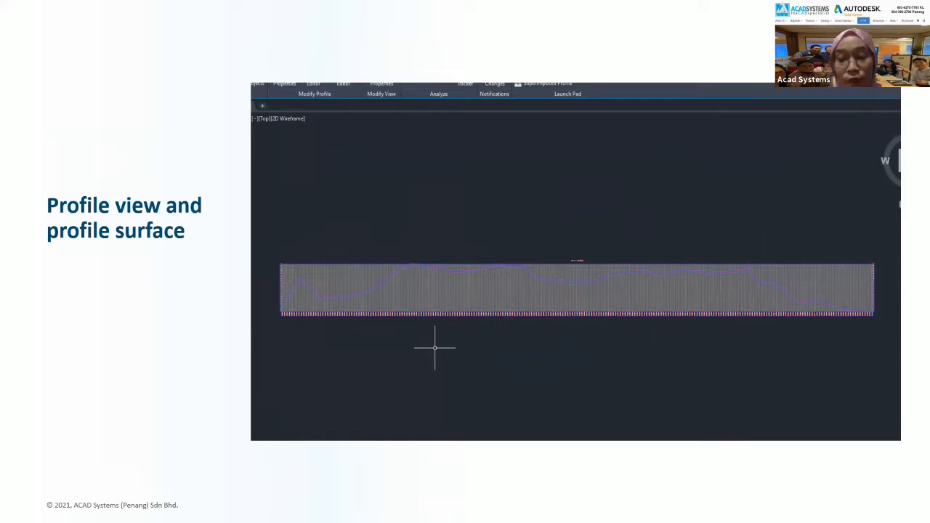
key(Right)
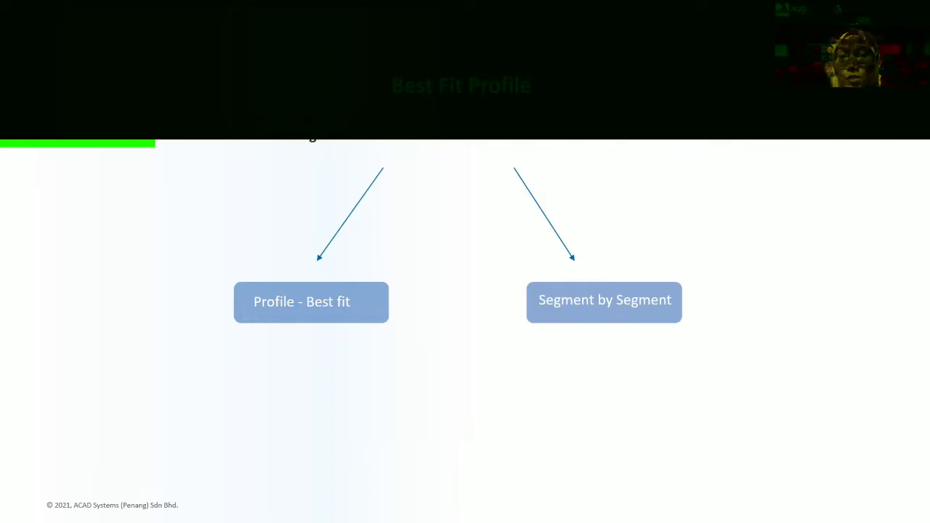
Compare the Profile view and Best Fit Profile slides, then switch to Profile best fit.dwg in Civil 3D.
key(Right)
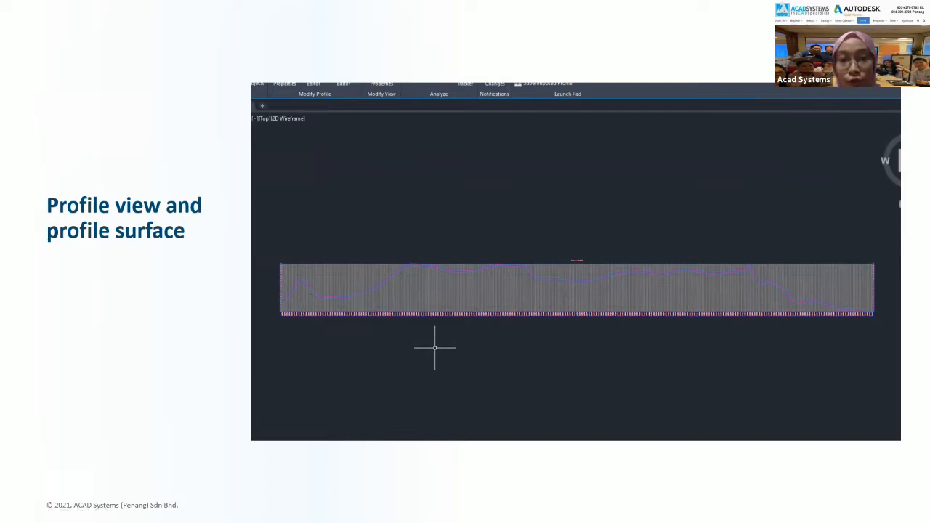
key(Right)
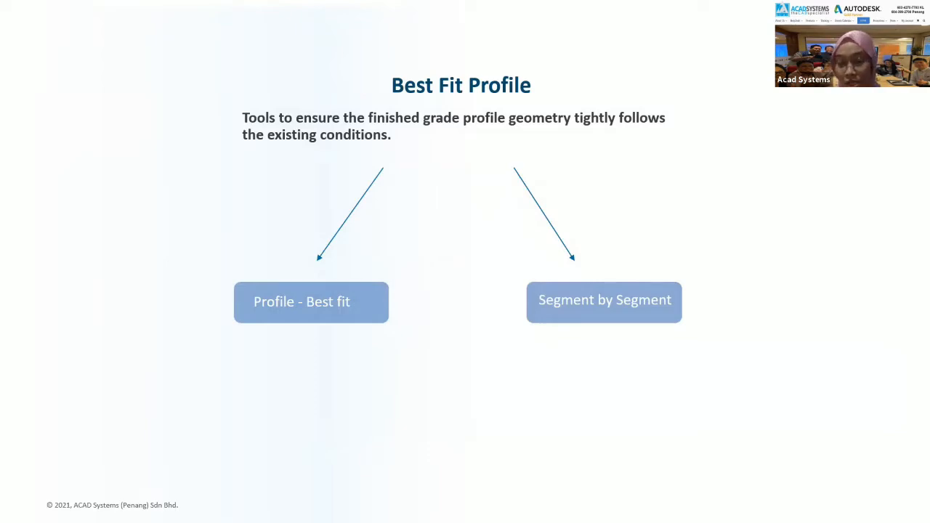
key(Right)
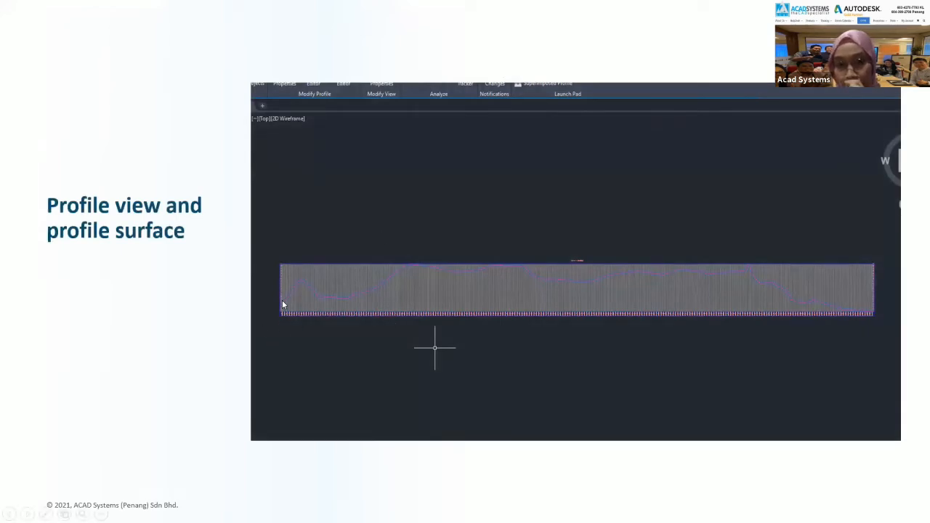
key(Left)
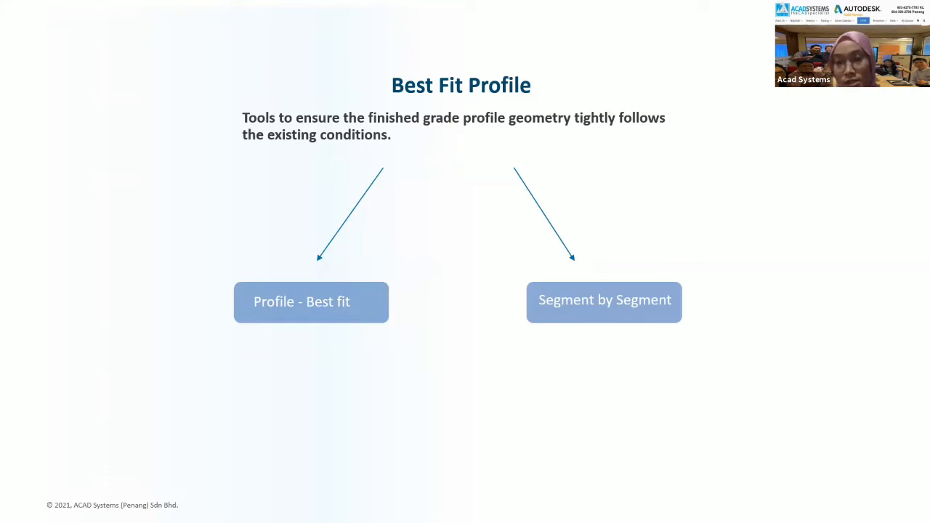
key(Right)
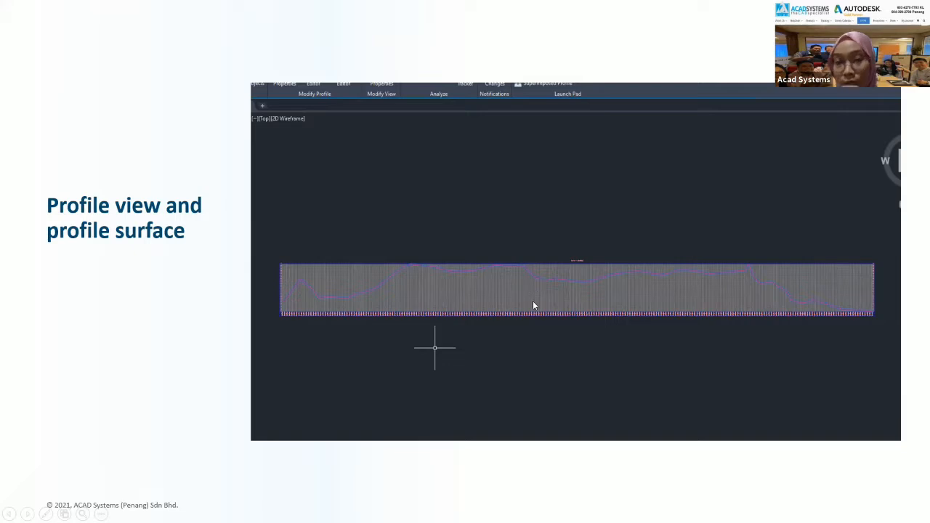
key(Right)
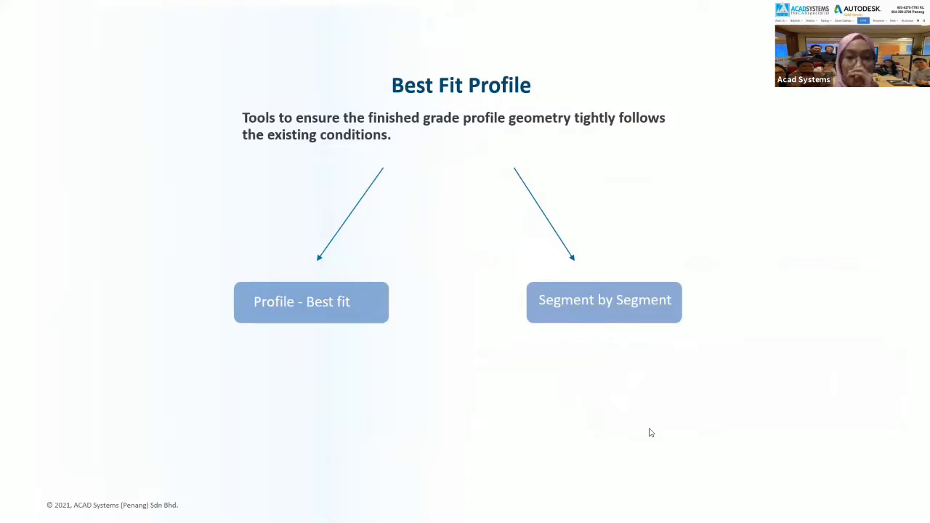
key(alt+Tab)
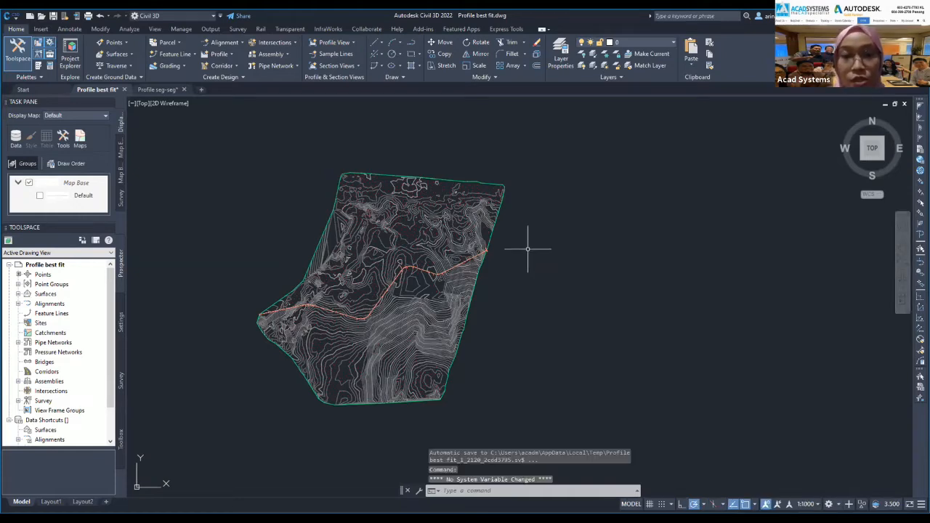
Cancel any active command in the Civil 3D drawing.
key(Escape)
key(Escape)
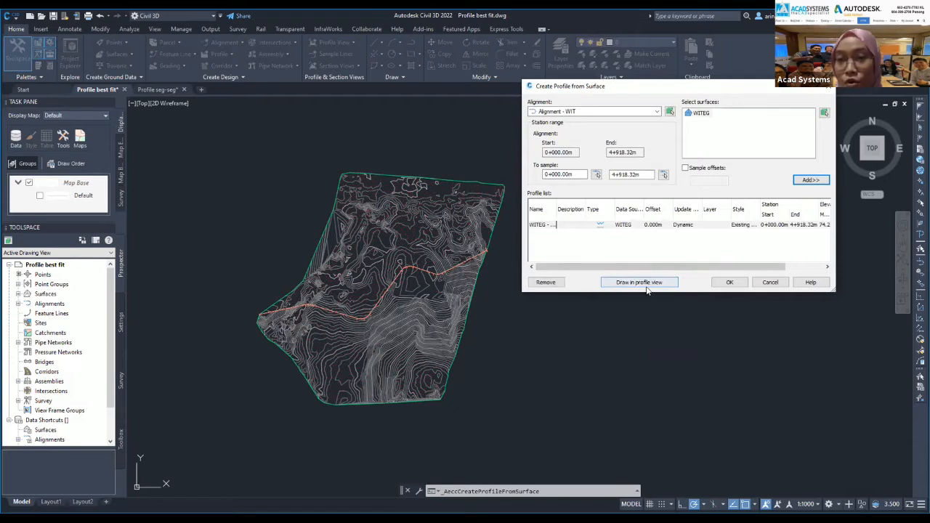
Name the new profile view 'WIT PROFILE' with the Profile View style and continue to Station Range.
click(646, 286)
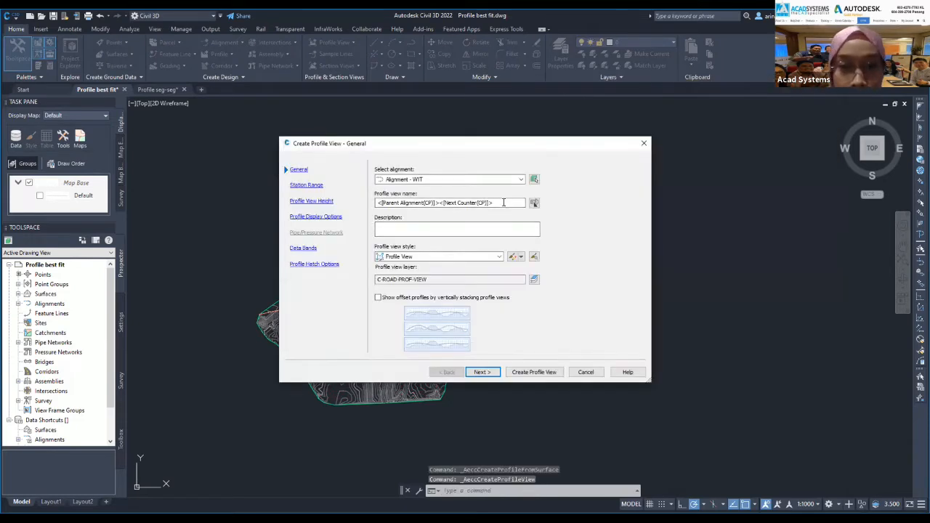
click(504, 202)
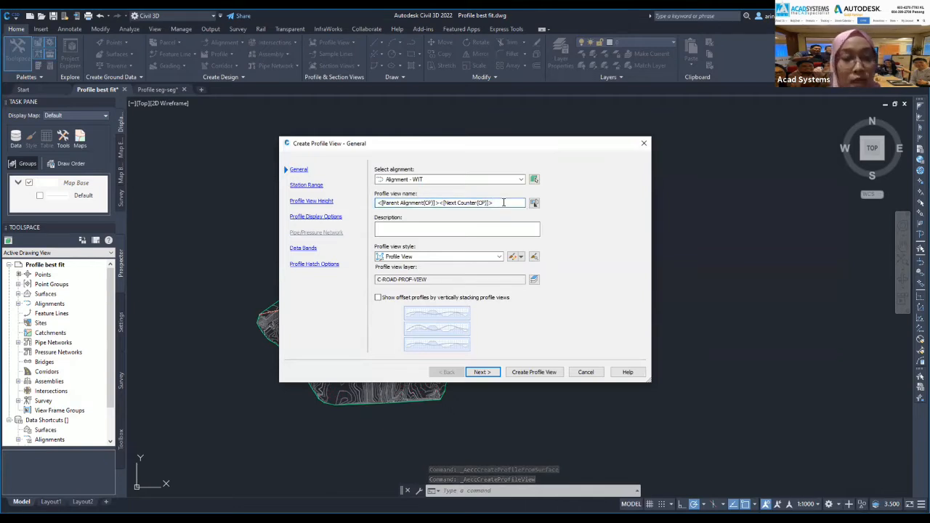
text(wit)
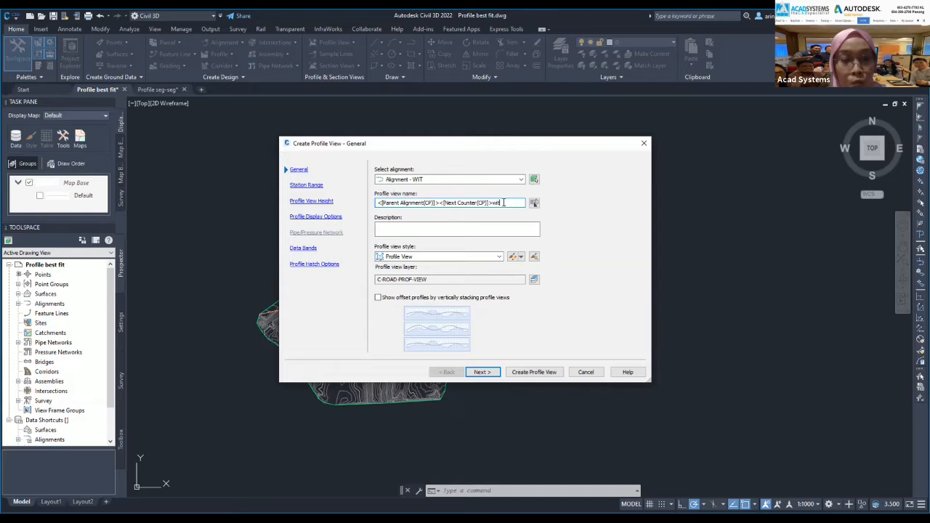
key(BackSpace)
key(BackSpace)
key(BackSpace)
text(WIT PR)
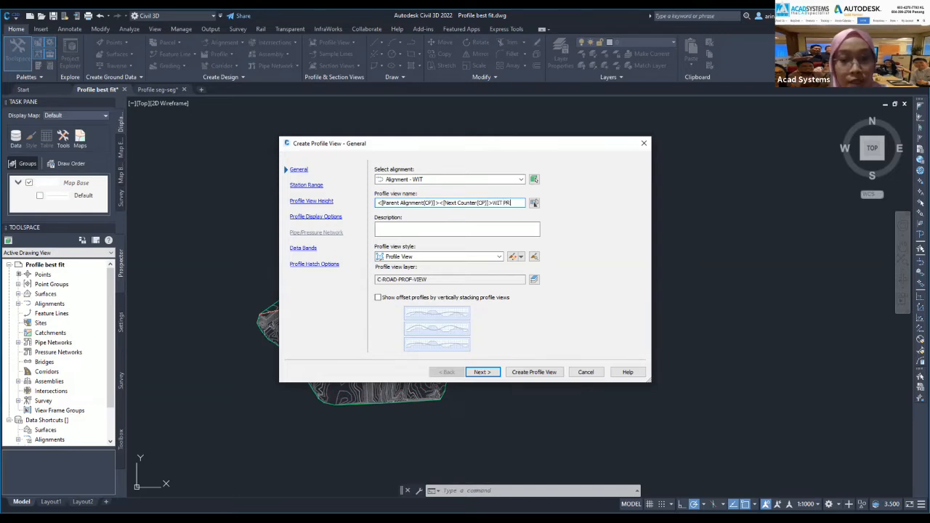
text(OFILE)
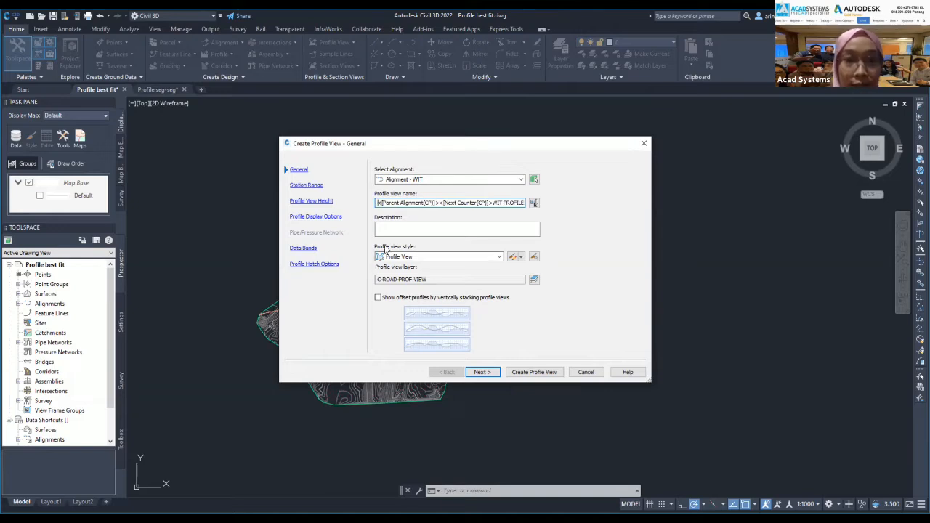
click(500, 257)
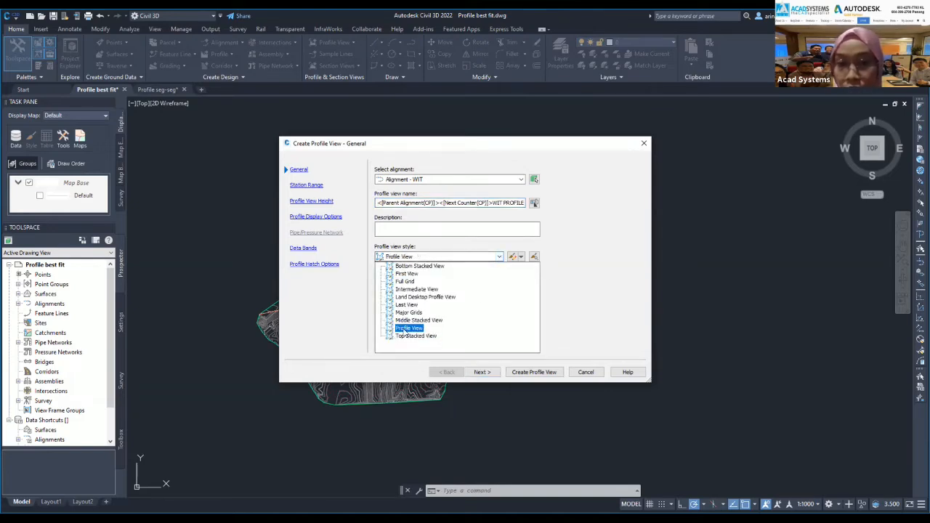
click(407, 328)
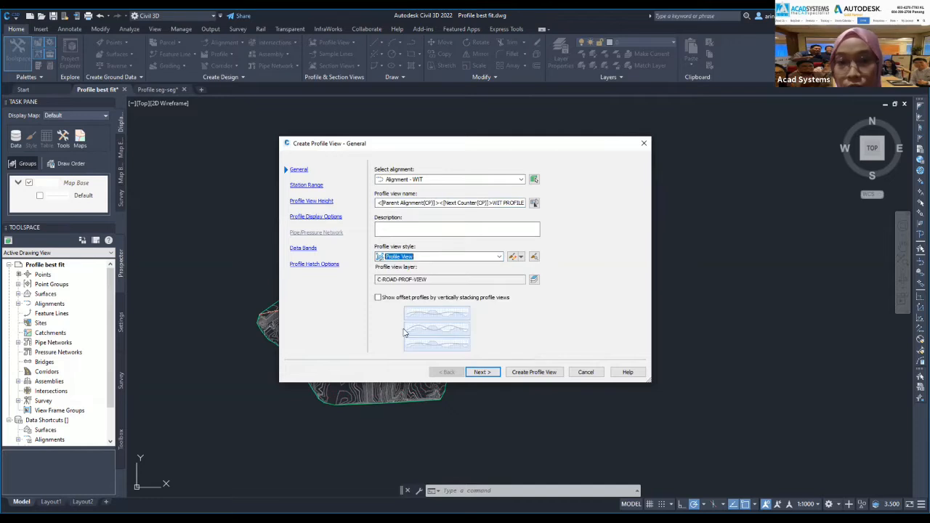
click(479, 372)
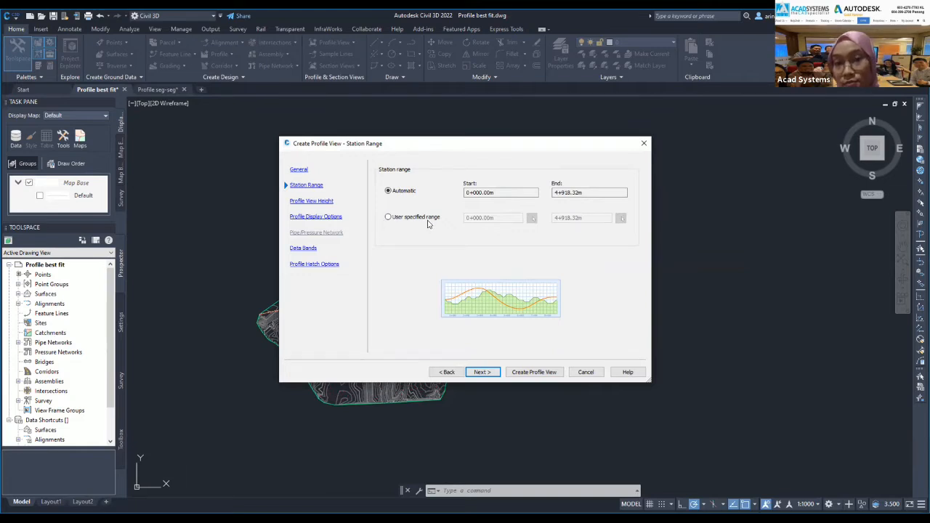
Try a user-specified station range, revert to Automatic, and page through to Profile Hatch Options.
click(388, 218)
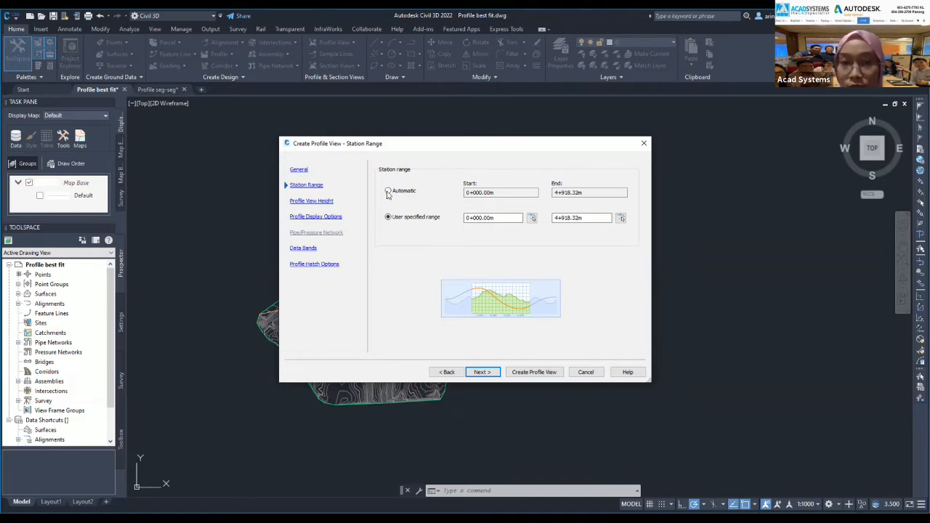
click(388, 191)
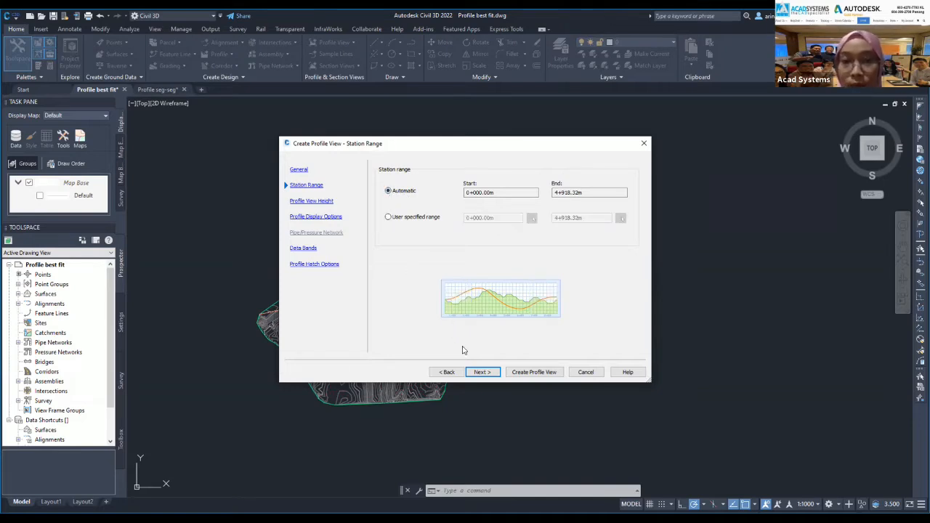
click(479, 372)
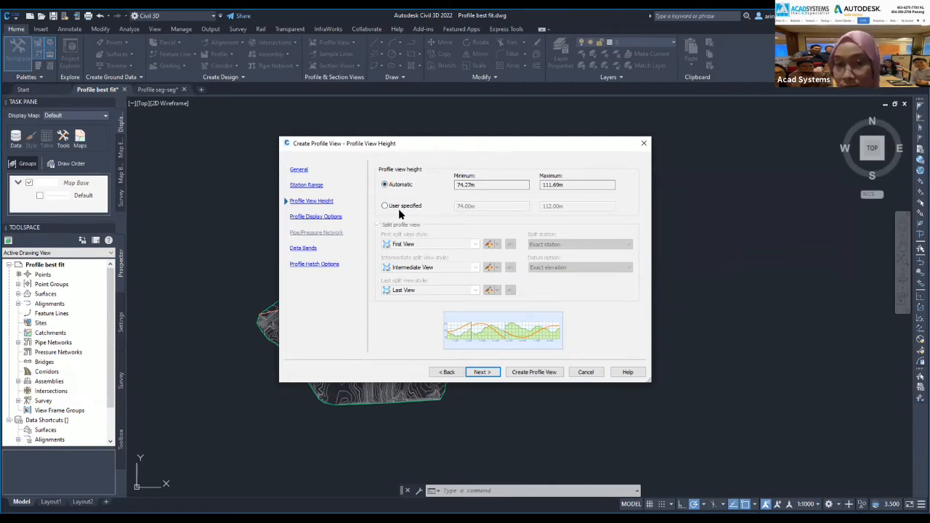
click(446, 372)
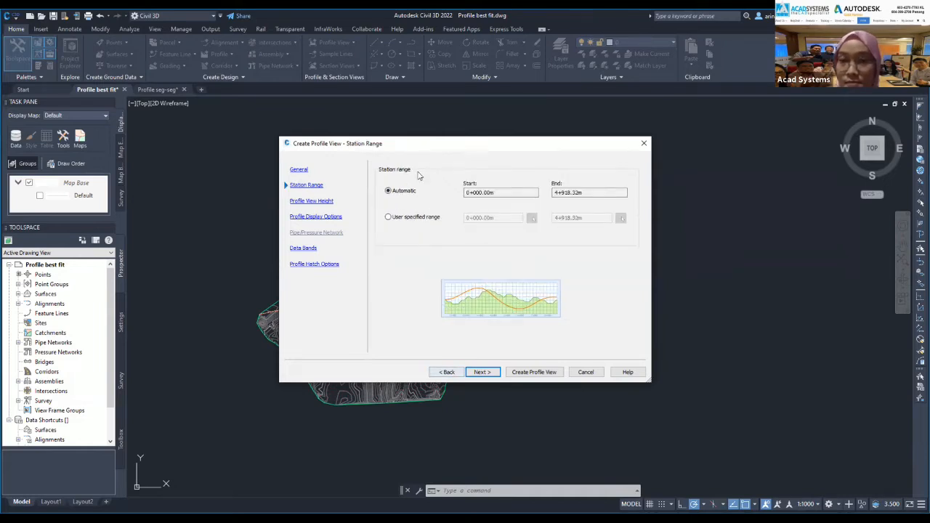
click(482, 371)
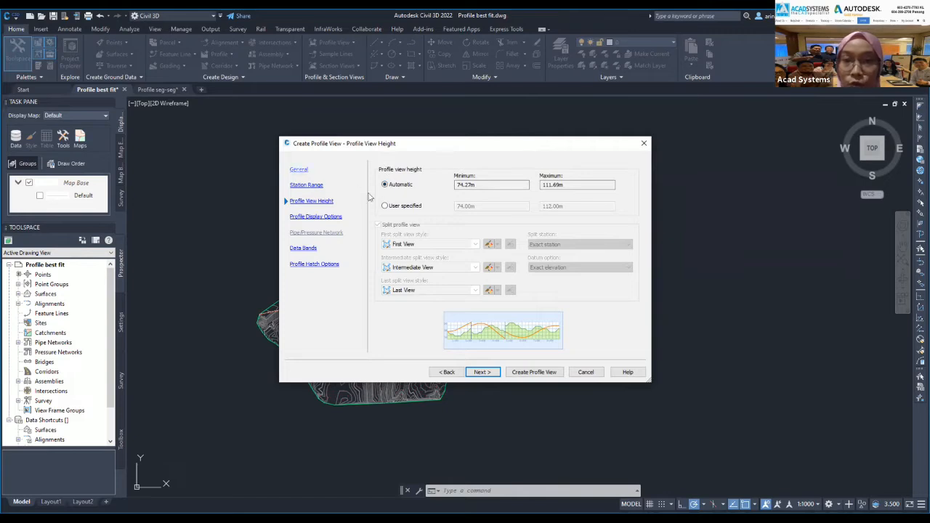
click(481, 372)
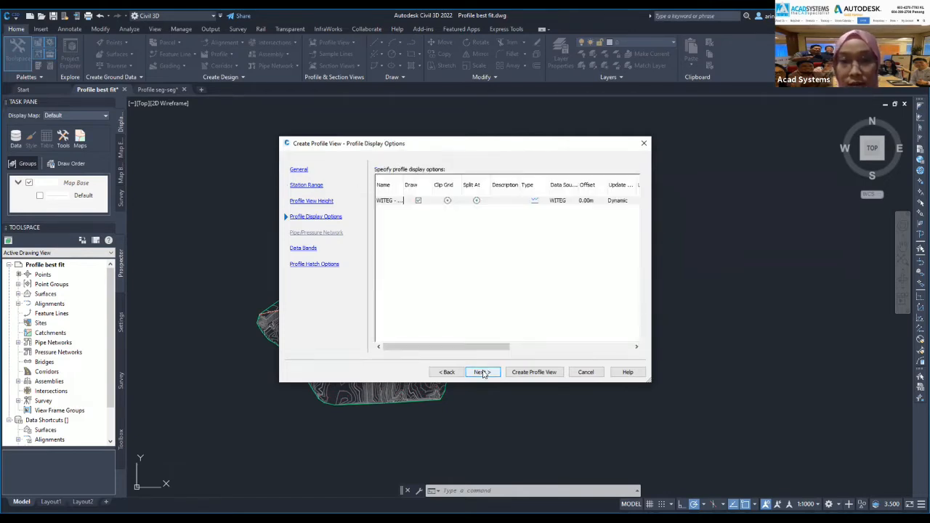
click(481, 372)
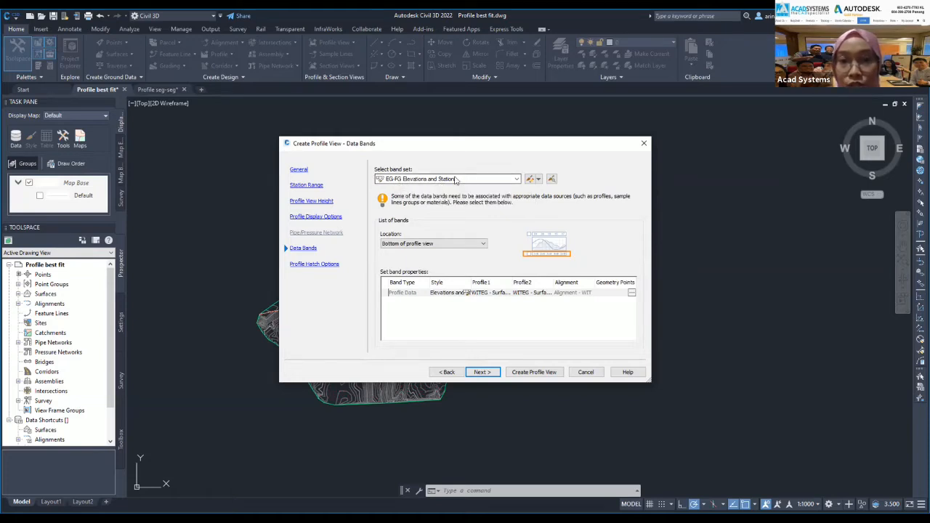
click(482, 372)
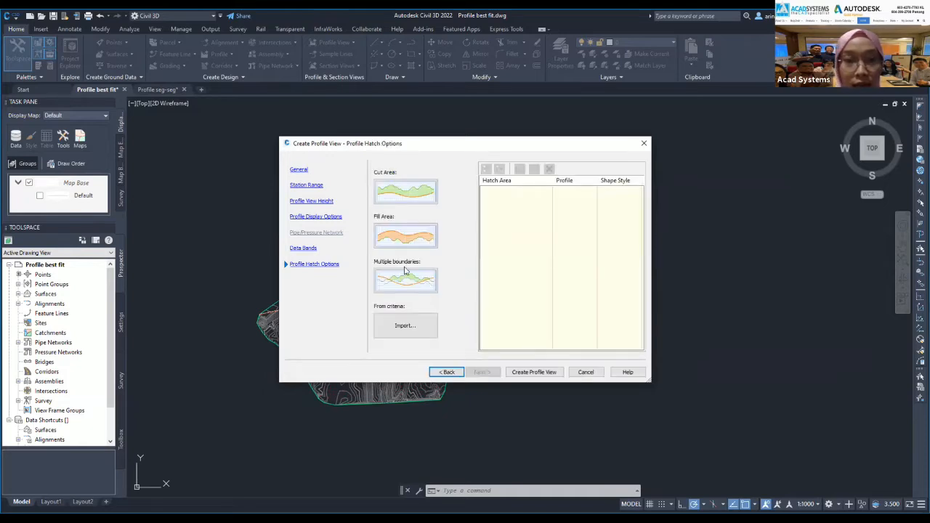
Recheck the earlier wizard pages, then create the profile view with the automatic 0+000.00m–4+918.32m range.
click(439, 373)
click(438, 374)
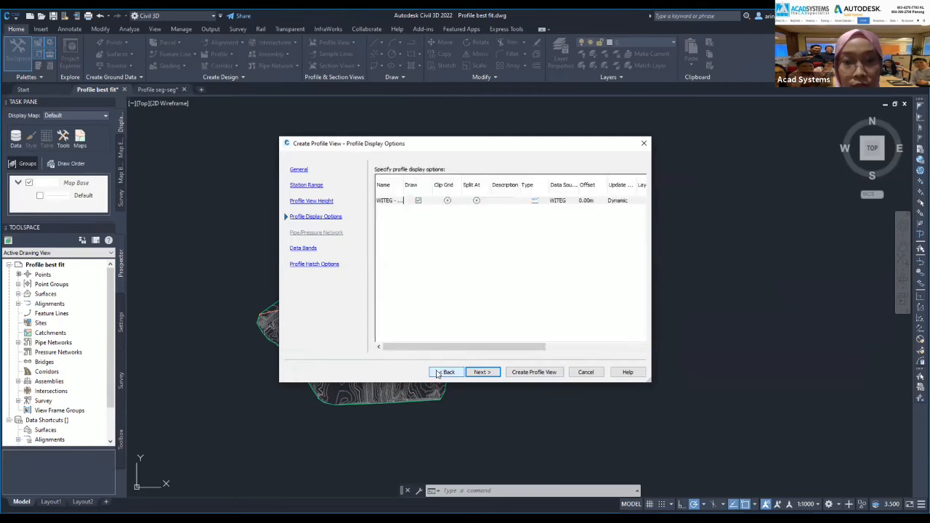
click(479, 374)
click(445, 373)
click(443, 372)
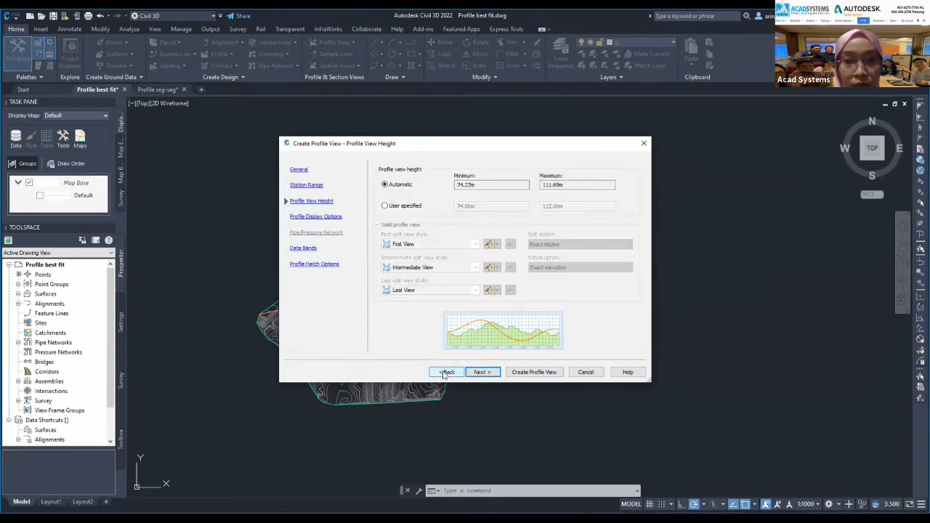
click(444, 373)
click(444, 373)
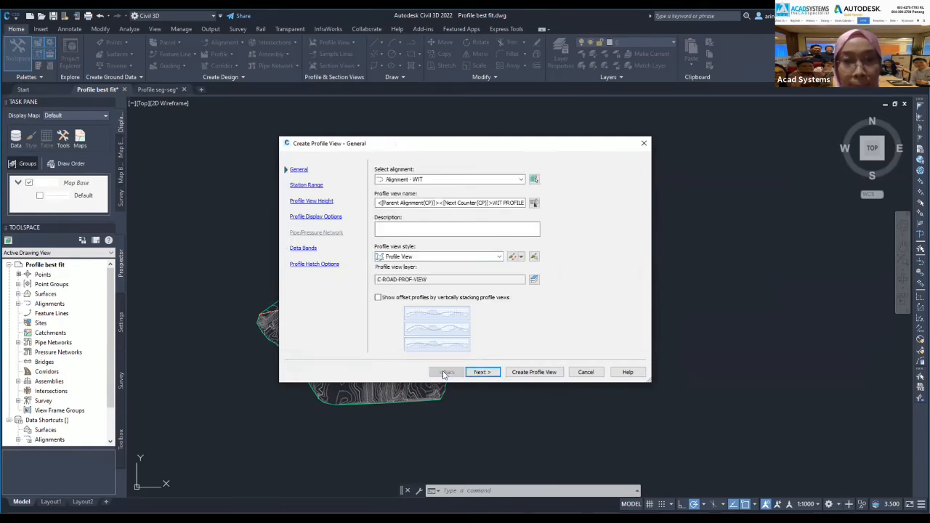
click(481, 372)
click(481, 373)
click(481, 372)
click(481, 373)
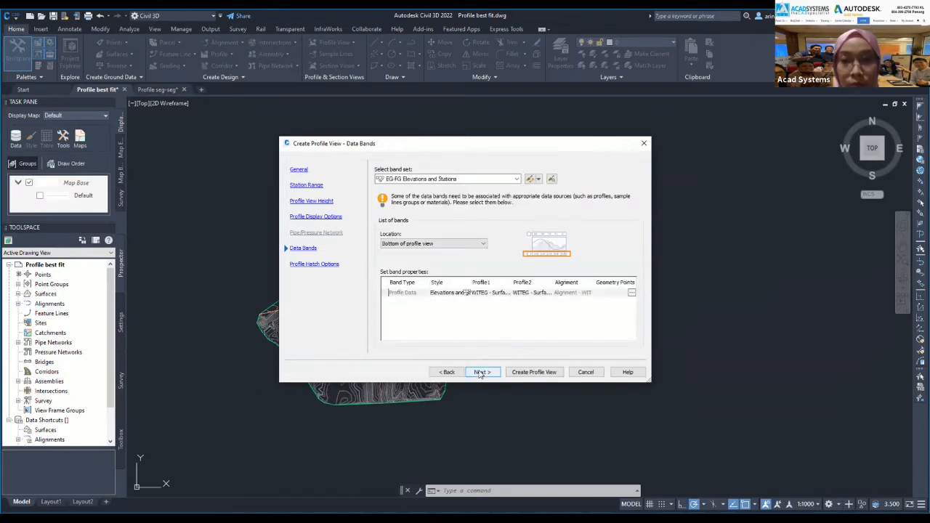
click(479, 373)
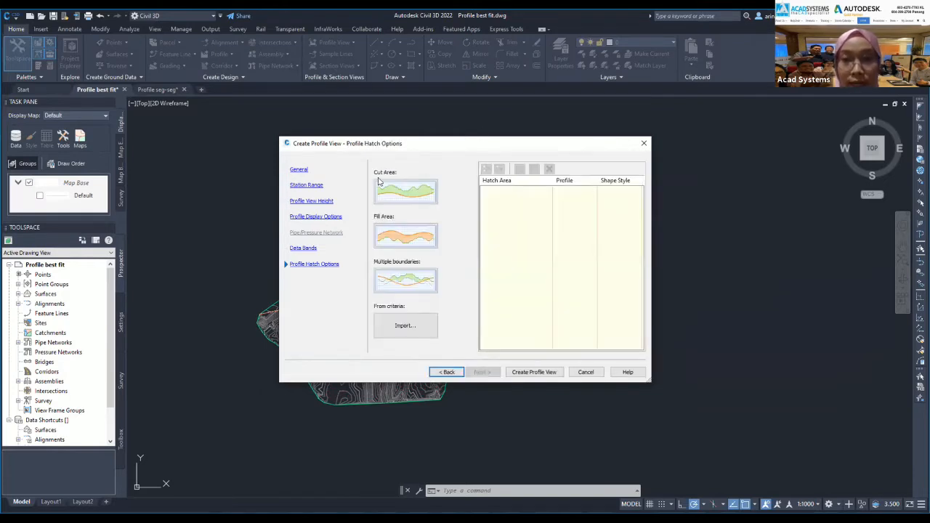
click(533, 372)
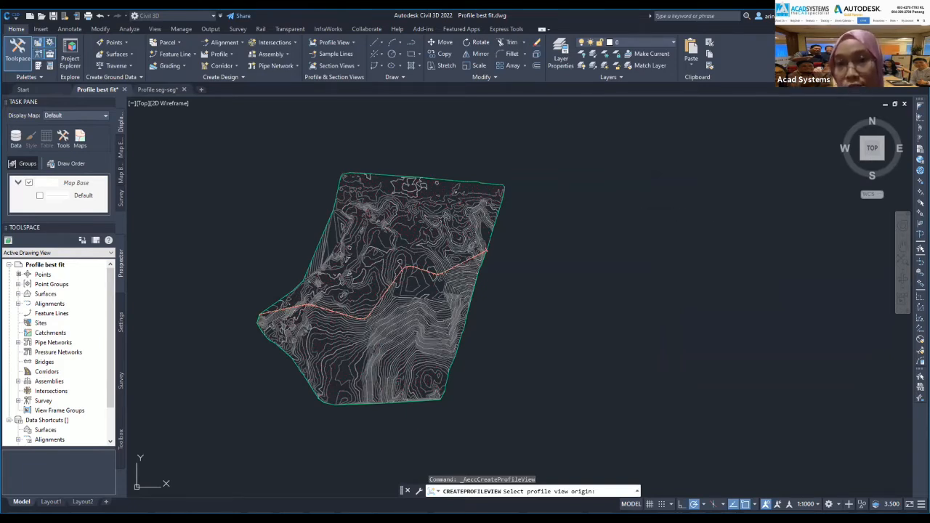
Place the WIT PROFILE profile view origin beside the surface and zoom to check it.
click(620, 168)
scroll(621, 170, up, 7)
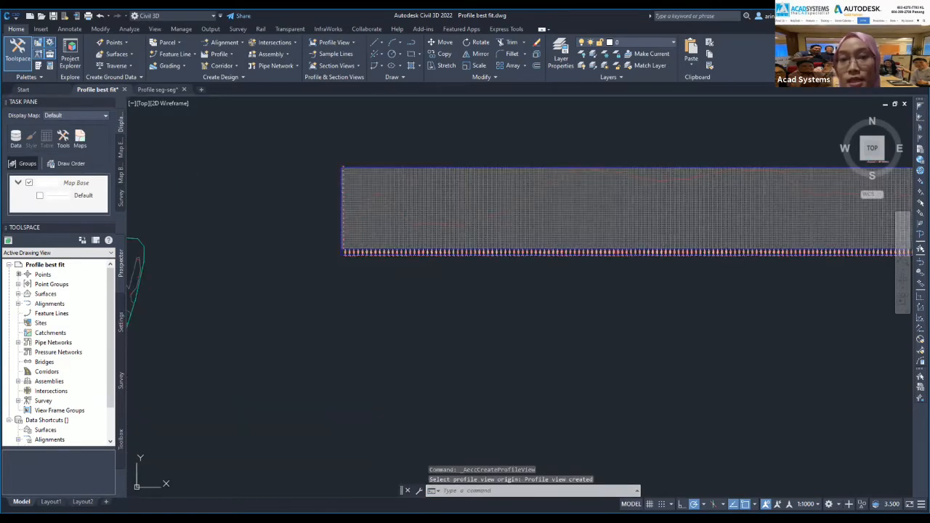
scroll(567, 239, down, 3)
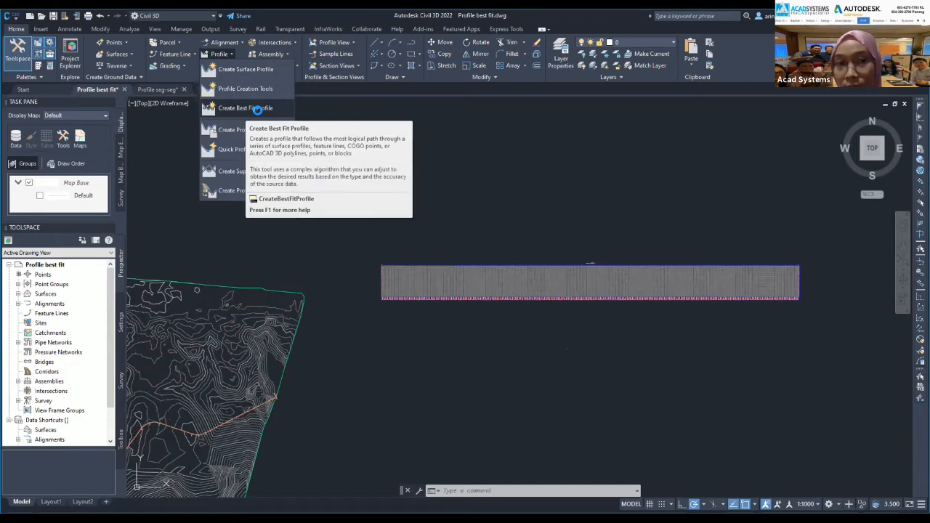
Start a best fit profile on the WIT PROFILE view and move its settings dialog aside.
click(257, 111)
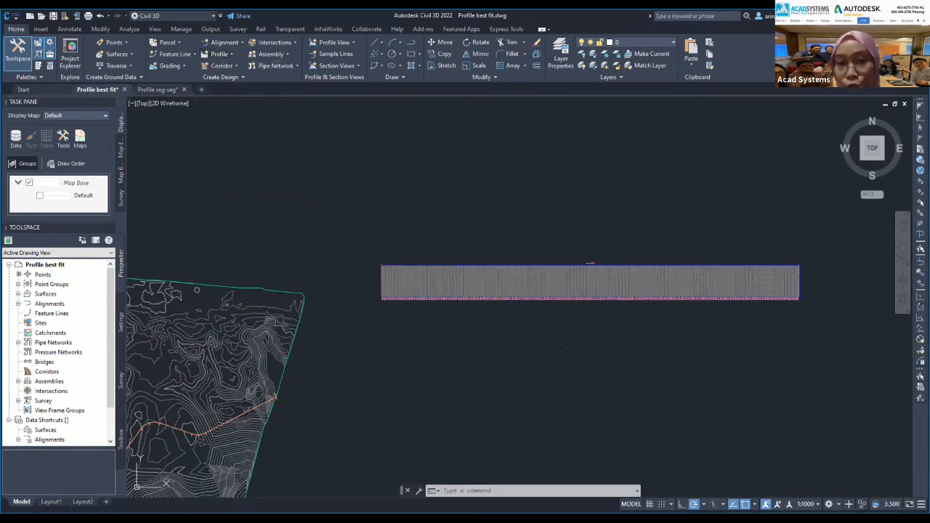
click(440, 268)
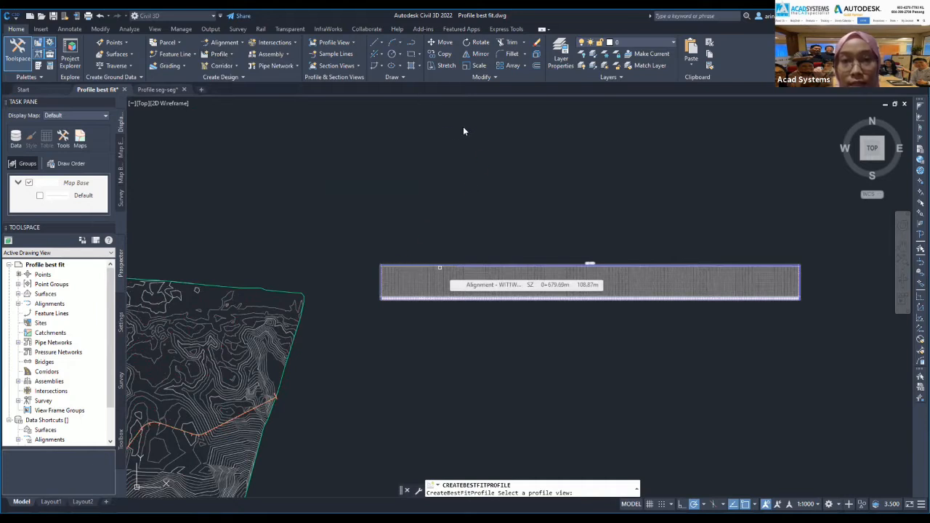
drag(479, 119, 285, 75)
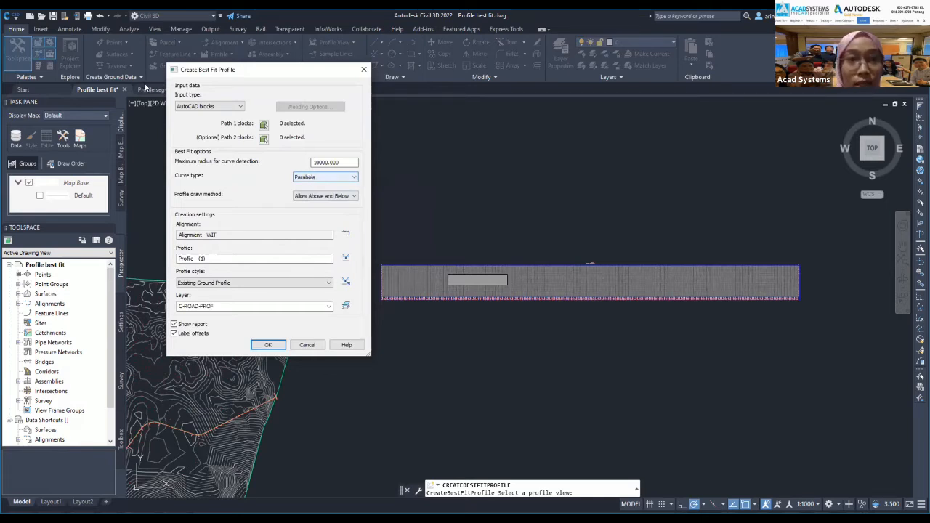
Set the input type to Surface profile, using WITEG - Surface (3) as the source.
click(202, 107)
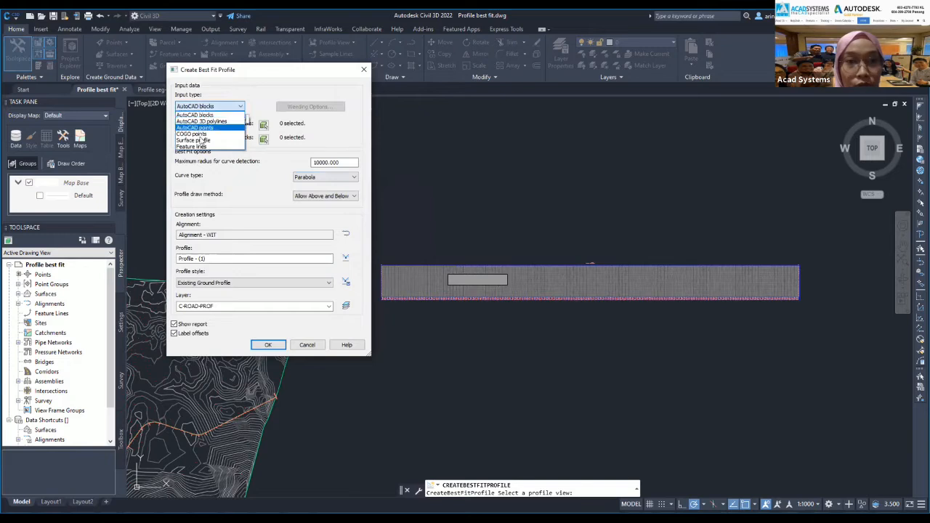
click(193, 140)
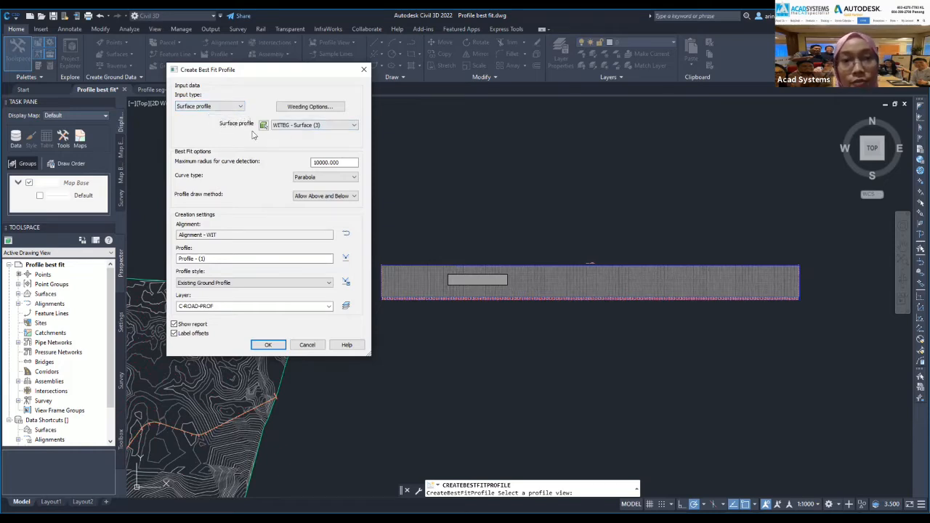
click(308, 126)
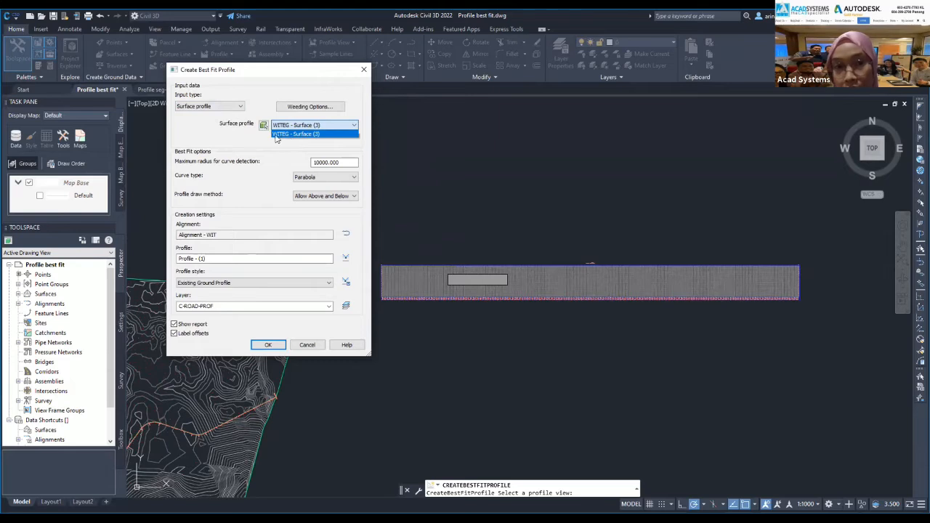
click(299, 136)
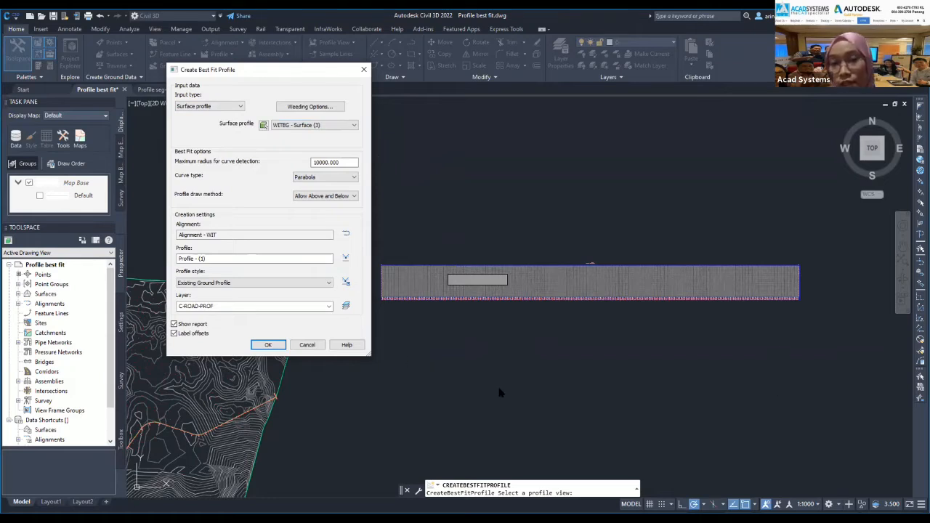
click(302, 125)
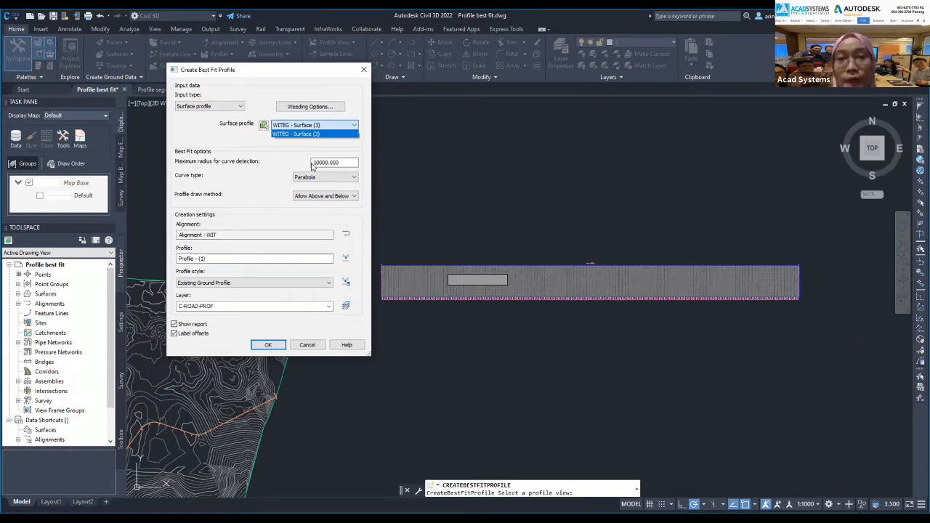
click(182, 156)
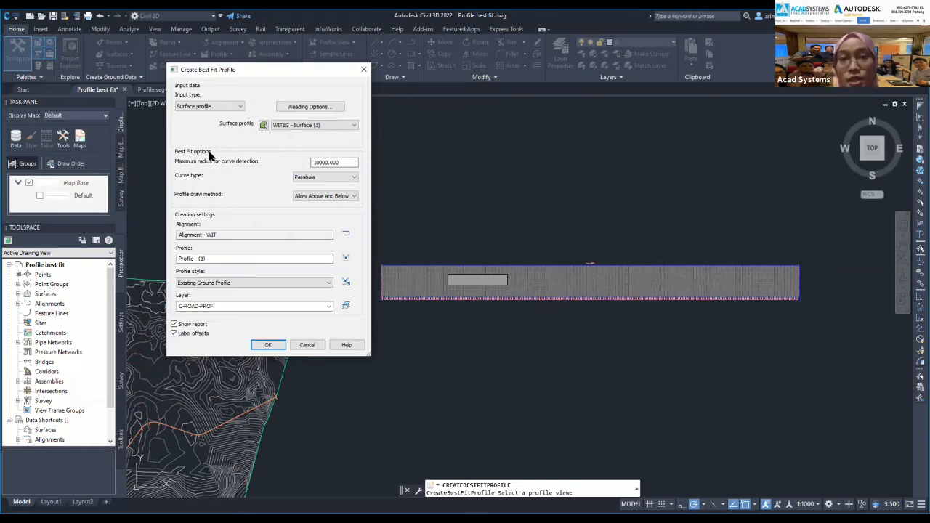
Keep Parabola curves with 10000.000 maximum radius, apply the Design Profile style, and create the fitted profile.
click(342, 162)
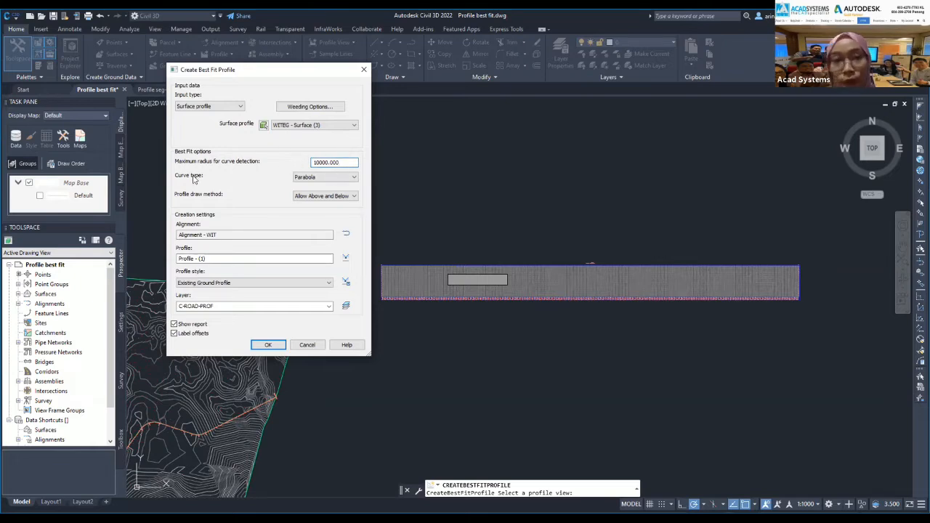
click(312, 178)
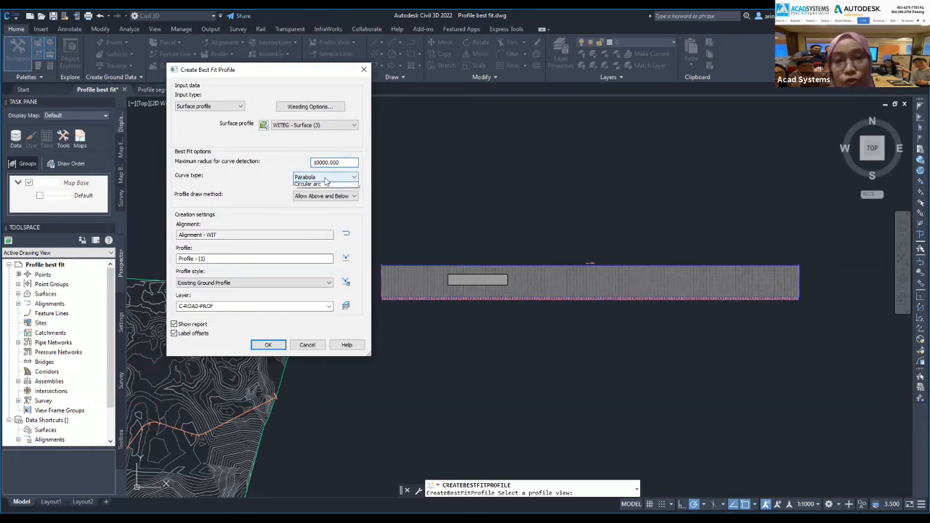
click(305, 181)
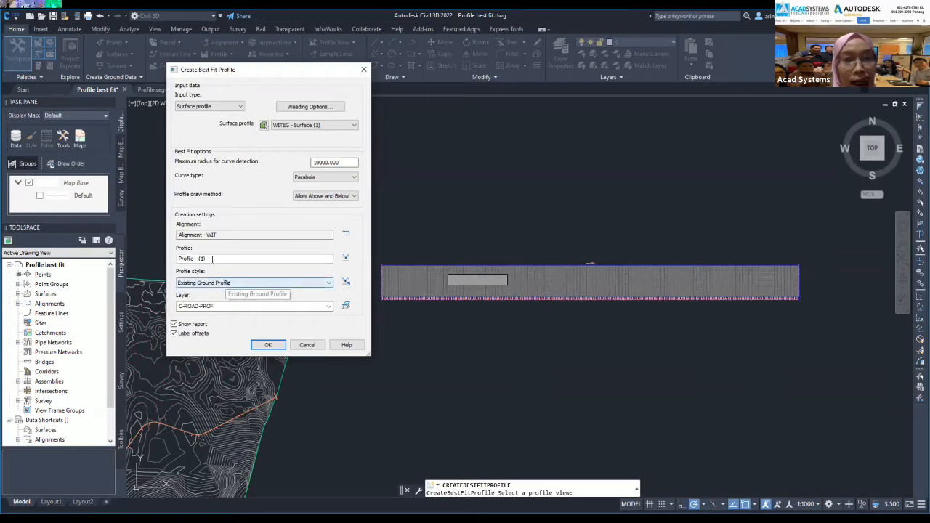
click(223, 283)
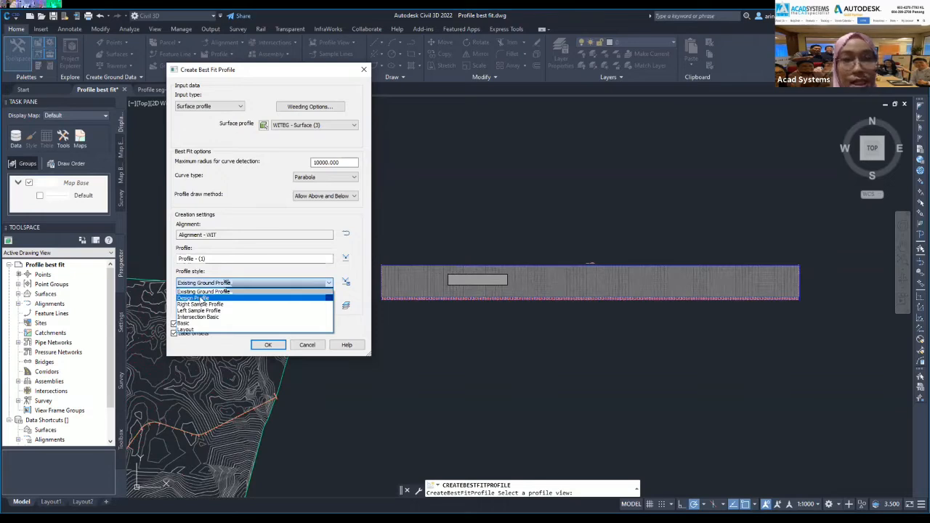
click(202, 298)
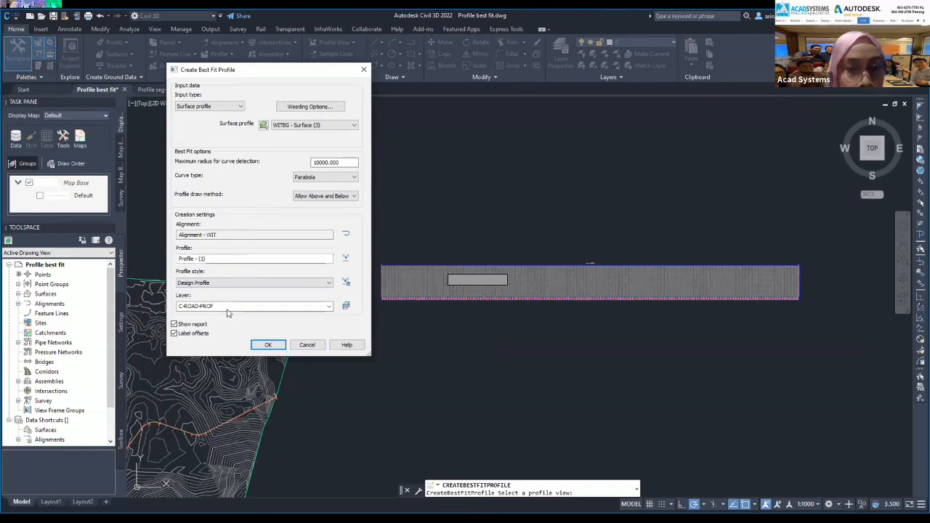
click(264, 345)
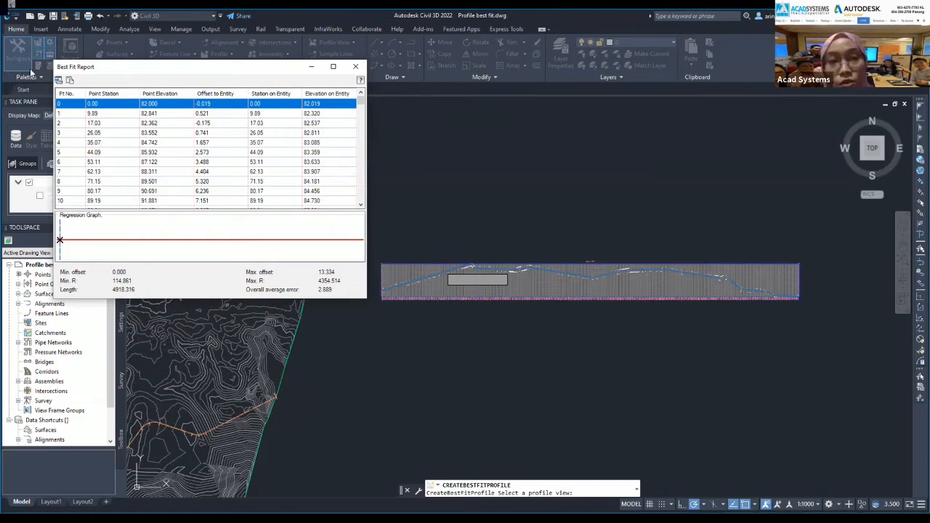
Inspect row 2 of the Best Fit Report, then close the report.
click(104, 124)
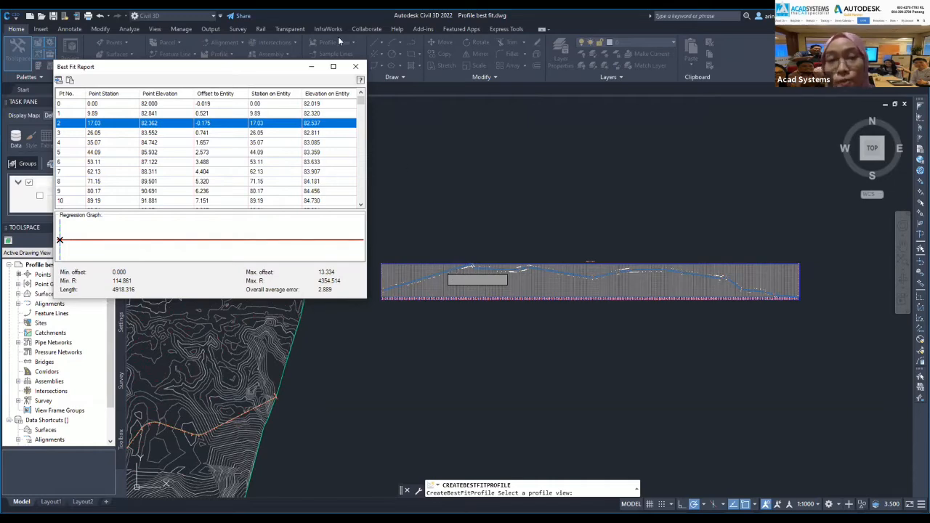
click(356, 69)
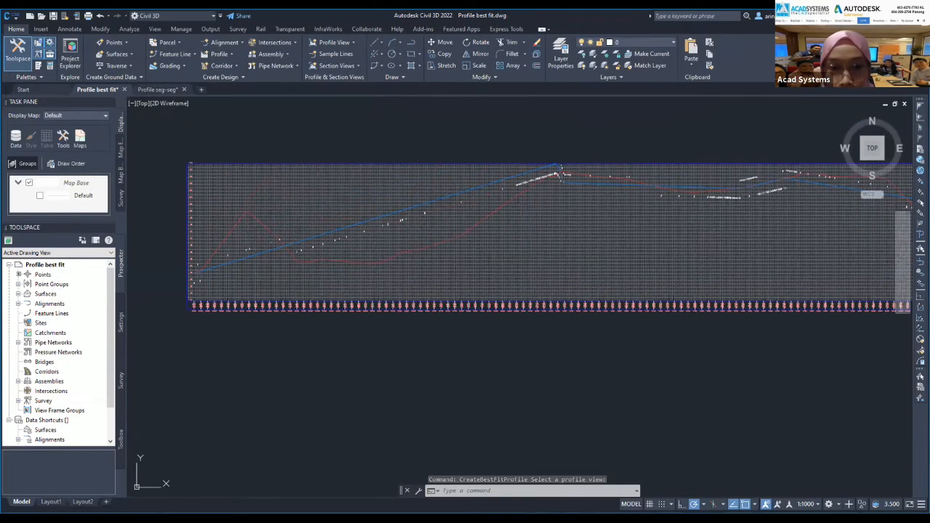
click(615, 203)
scroll(714, 239, down, 3)
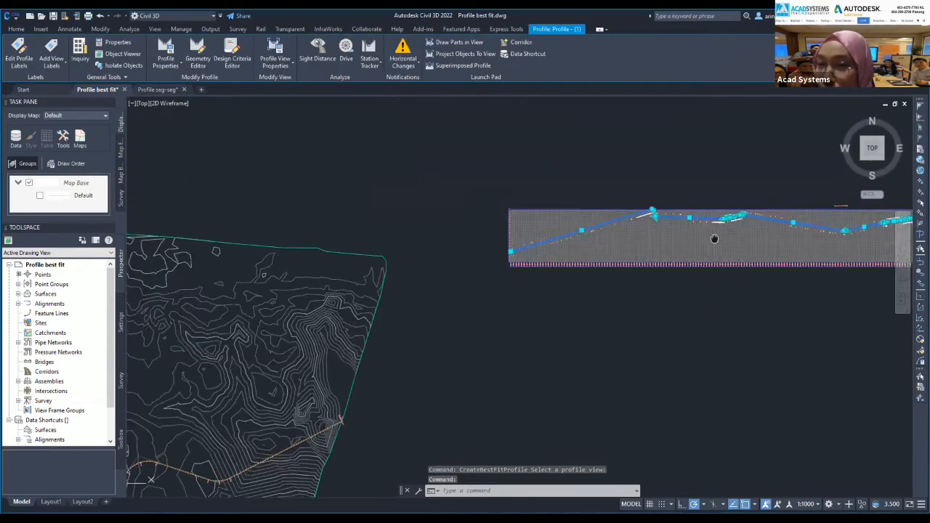
mouse_move(714, 238)
middle_down()
mouse_move(633, 230)
mouse_move(617, 276)
middle_up()
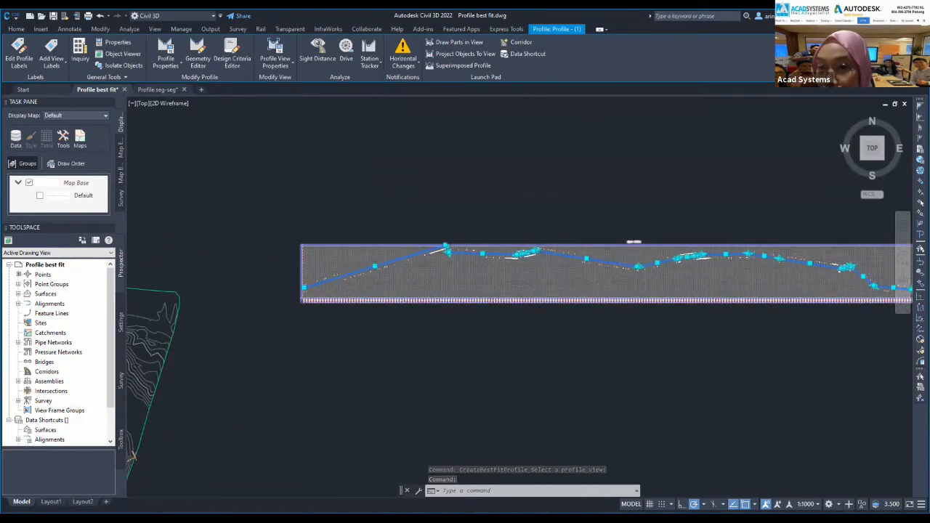
scroll(732, 255, up, 6)
middle_drag(415, 302, 791, 343)
scroll(791, 342, down, 4)
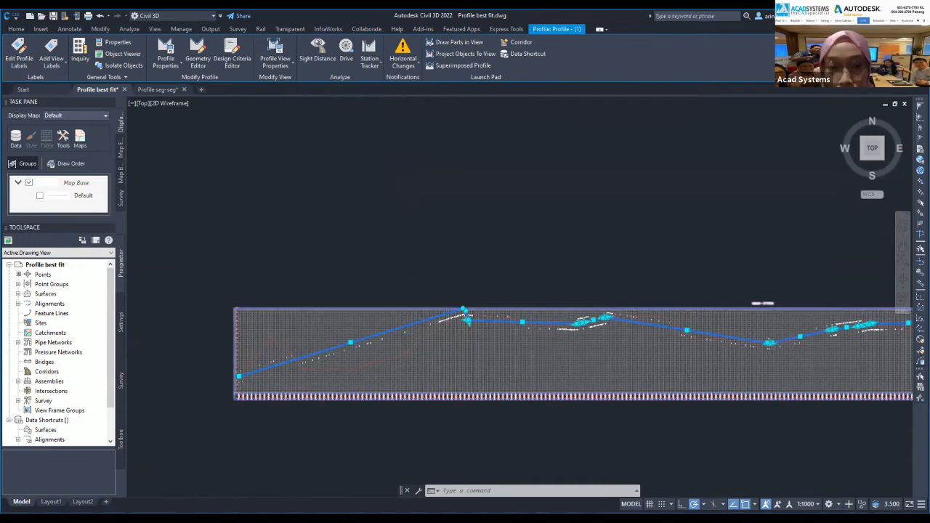
scroll(353, 357, up, 4)
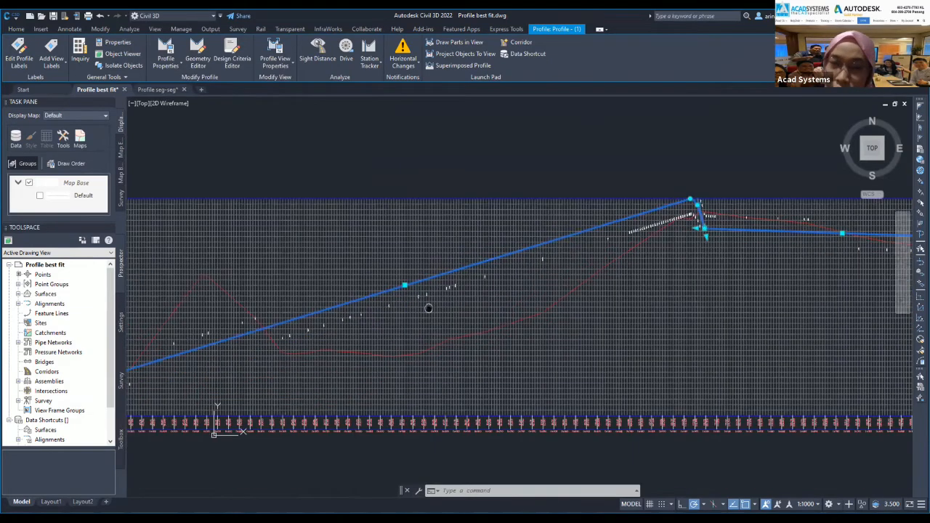
middle_drag(428, 308, 465, 305)
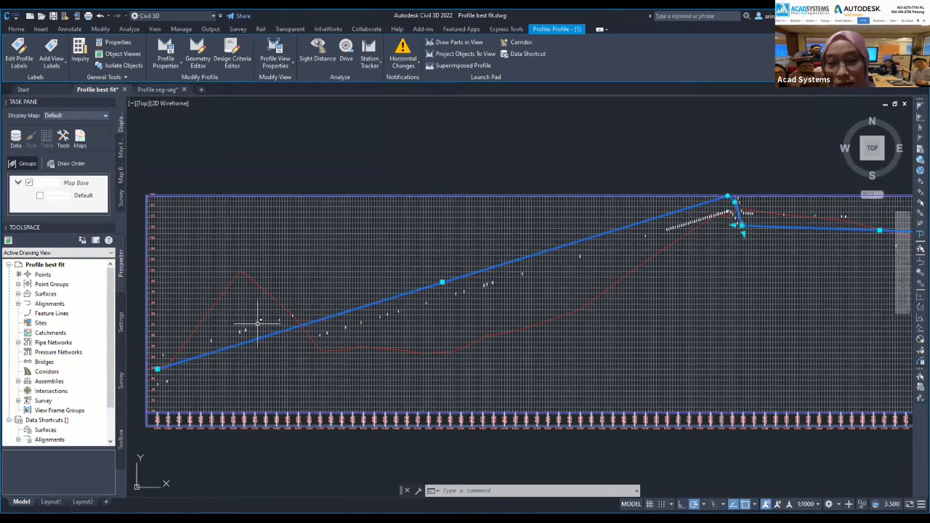
scroll(498, 337, down, 2)
middle_drag(536, 342, 334, 355)
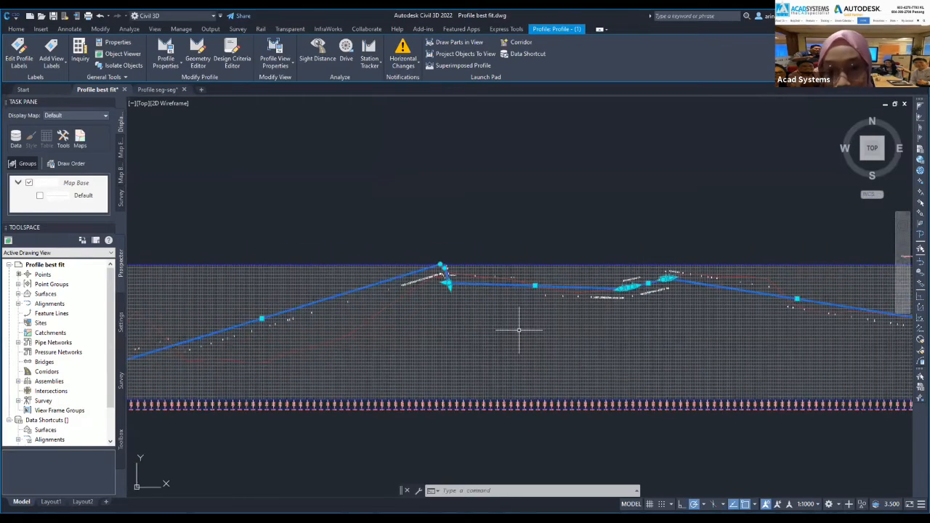
scroll(563, 328, up, 4)
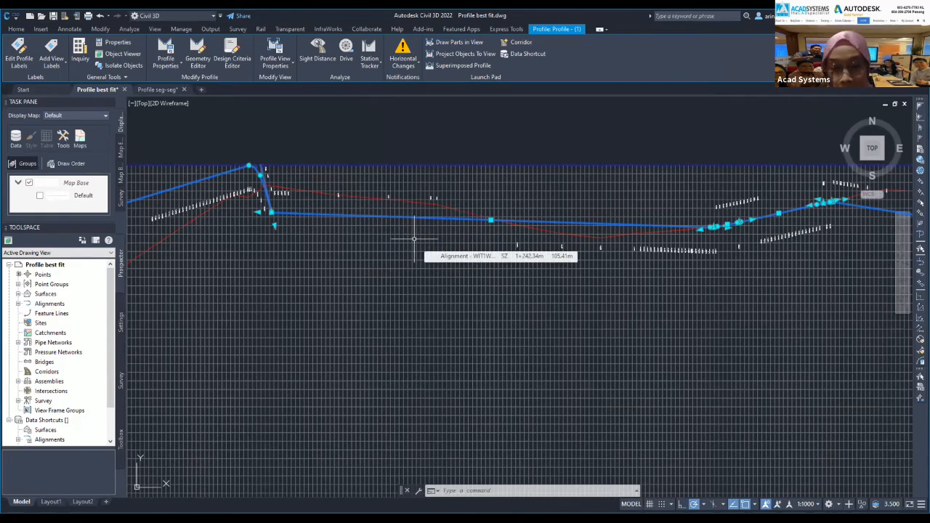
scroll(410, 275, down, 2)
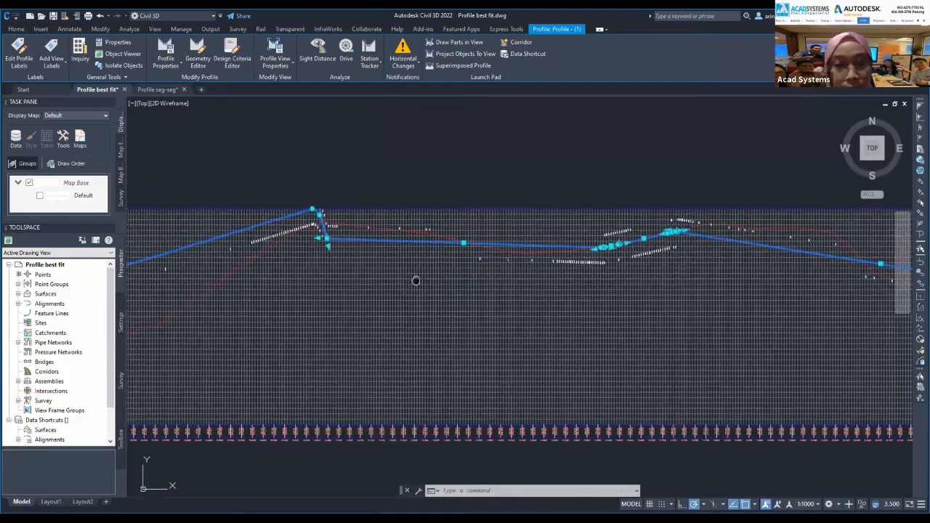
middle_drag(415, 280, 539, 312)
mouse_move(254, 329)
middle_down()
mouse_move(320, 318)
mouse_move(540, 320)
mouse_move(427, 329)
middle_up()
key(Escape)
key(Escape)
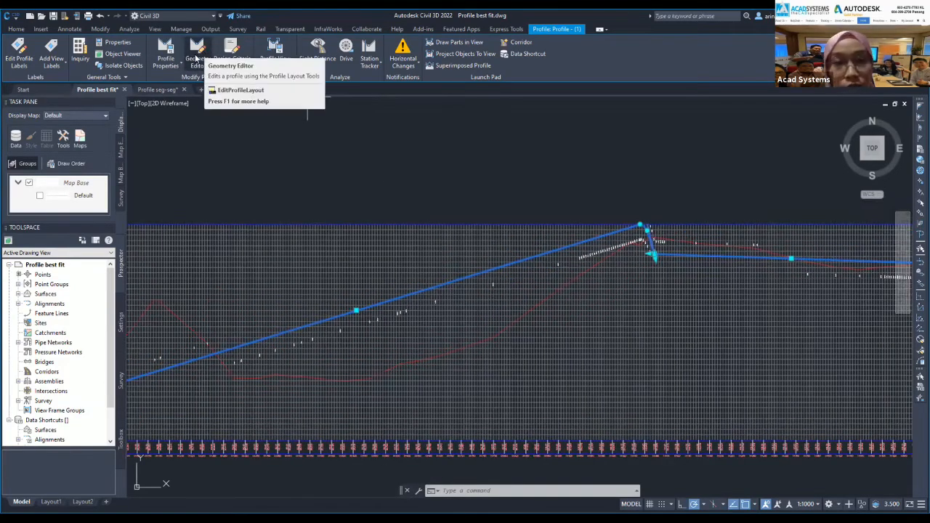
Open the best-fit profile's layout tools and review PVI 2 in the Profile Grid View.
click(198, 58)
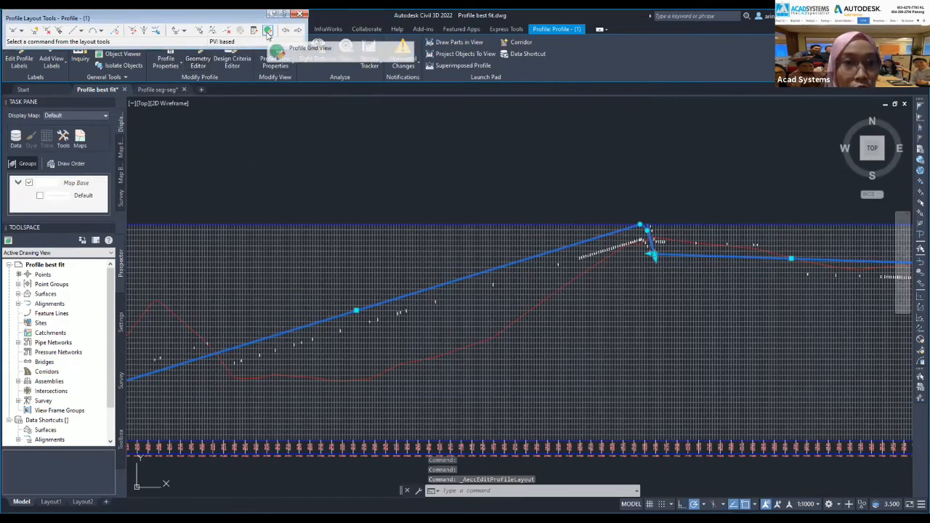
click(268, 31)
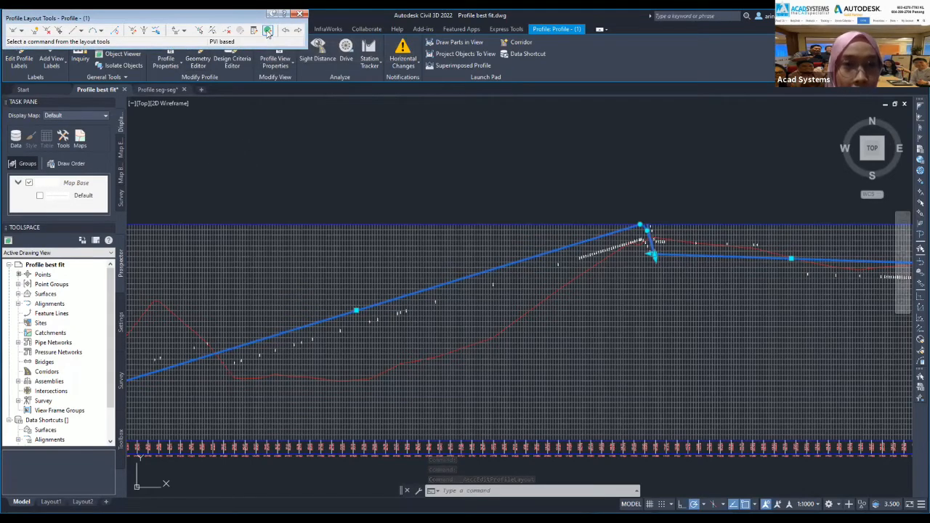
click(268, 32)
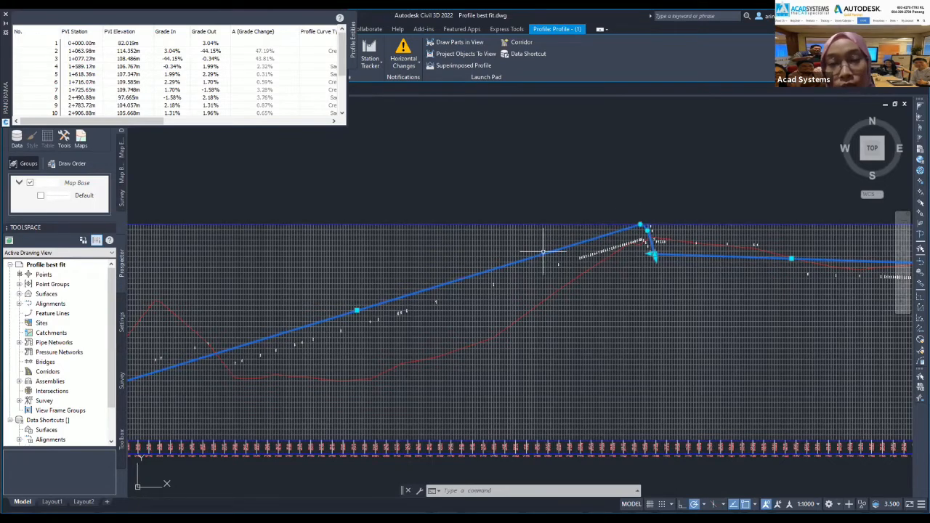
click(91, 51)
click(91, 51)
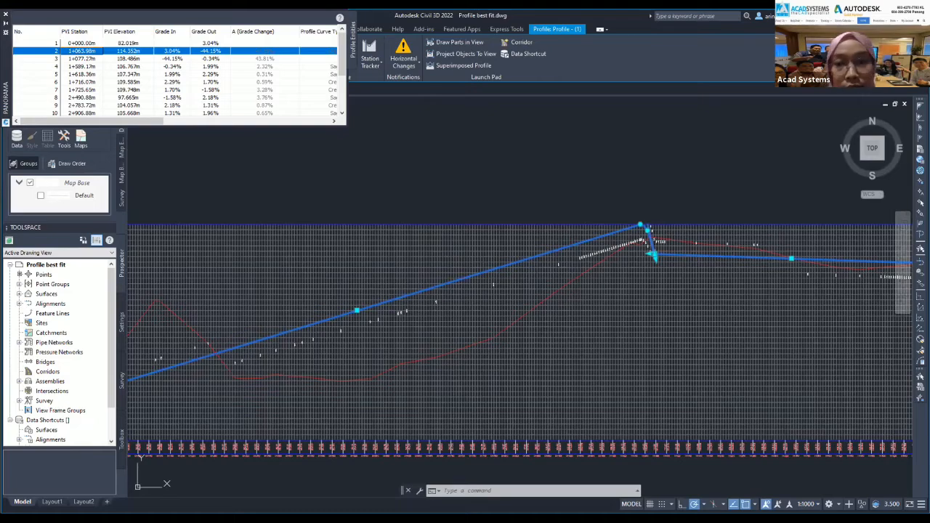
click(6, 14)
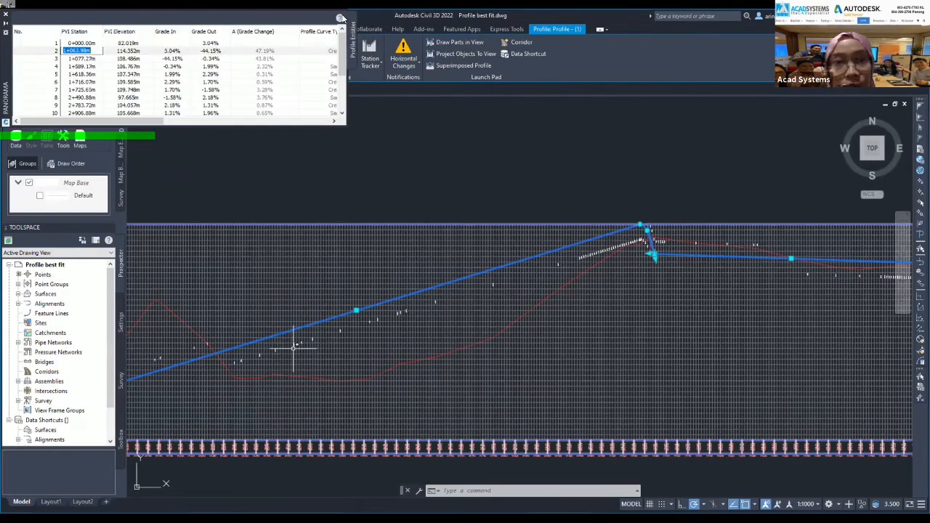
Reselect the blue design profile near the peak and start Delete PVI.
middle_drag(293, 348, 347, 317)
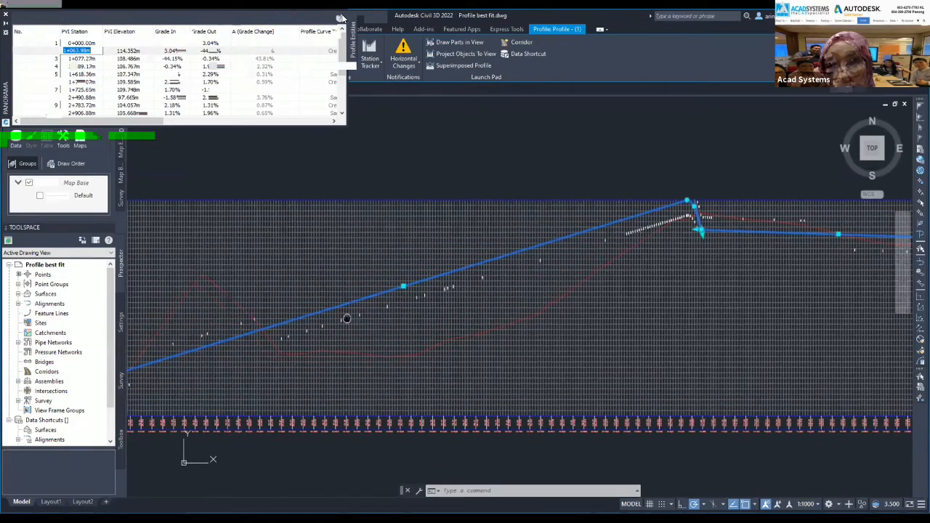
scroll(716, 208, up, 6)
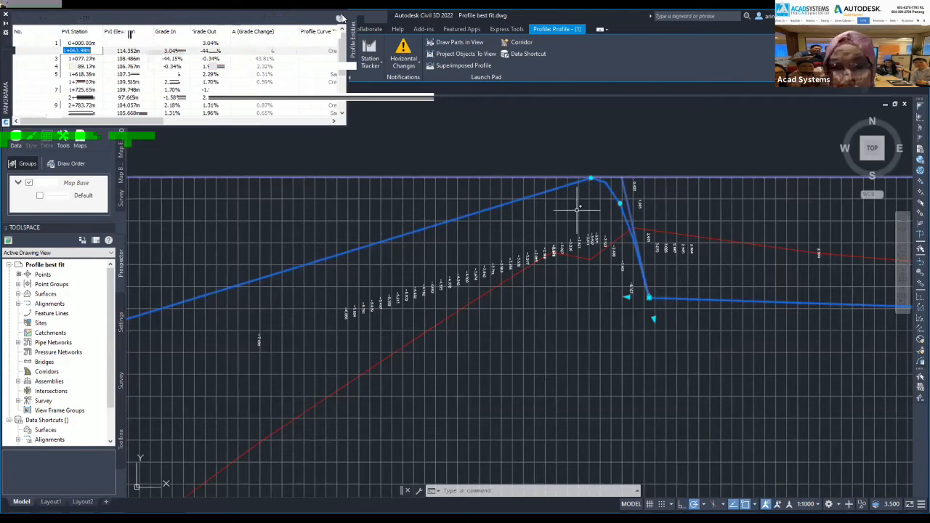
key(Escape)
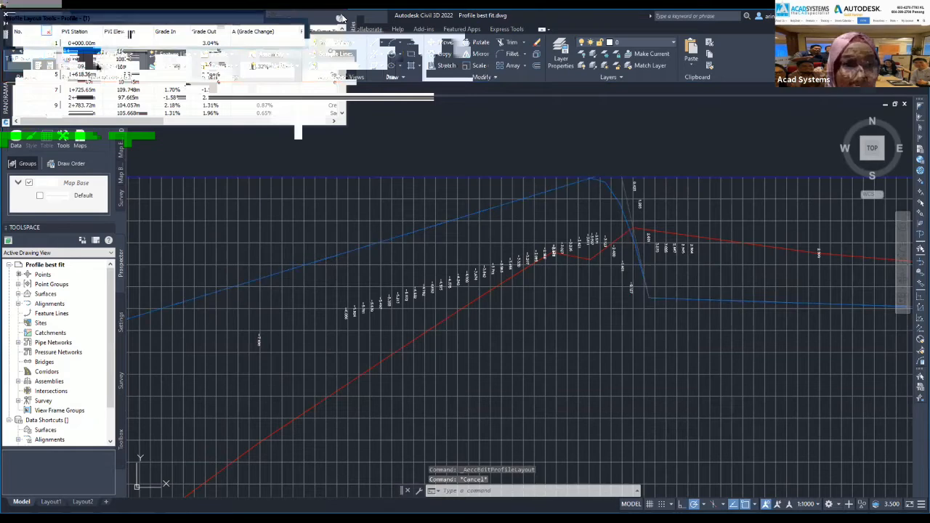
click(632, 263)
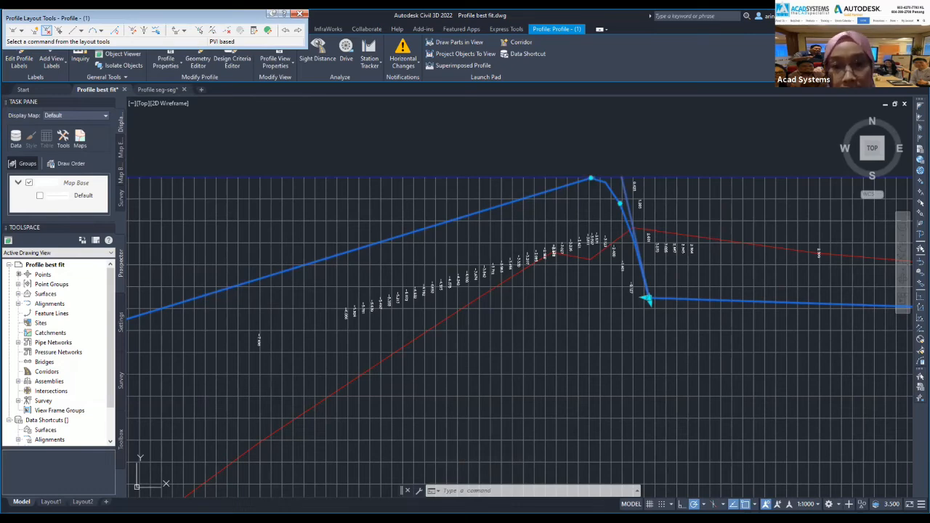
click(46, 30)
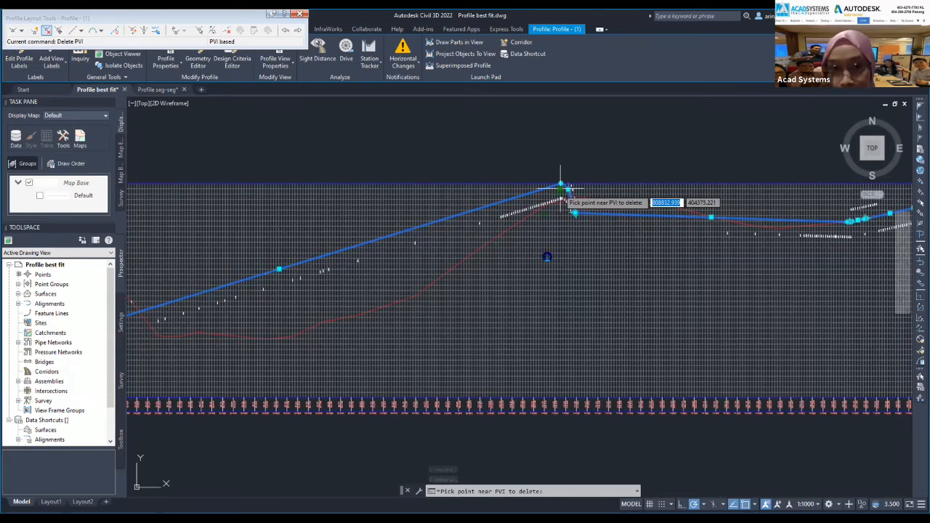
Delete the PVI at the steep peak and zoom out to see the whole profile.
click(560, 188)
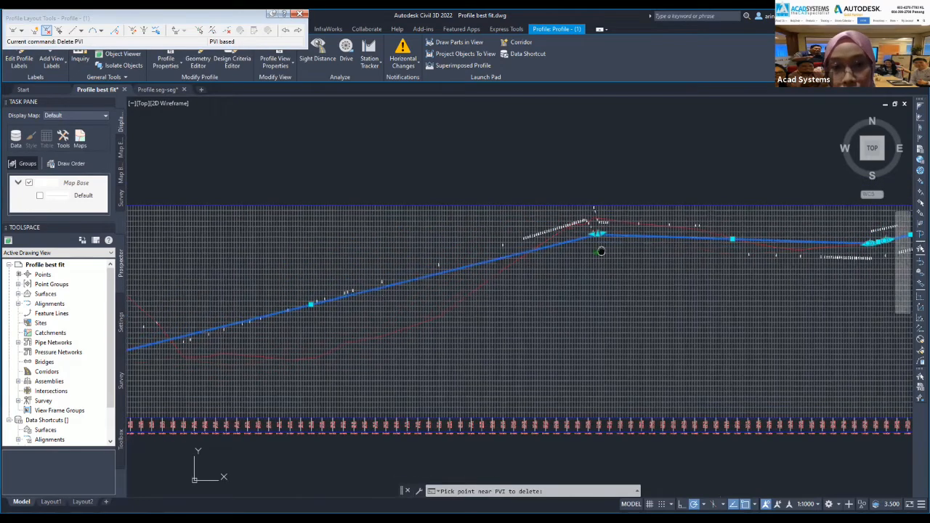
middle_drag(601, 251, 619, 249)
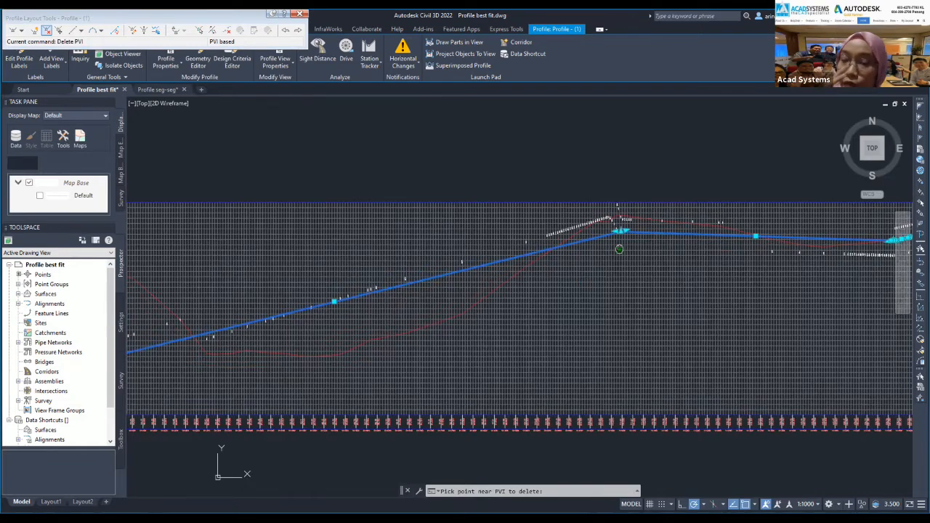
middle_drag(619, 249, 229, 275)
scroll(229, 275, down, 5)
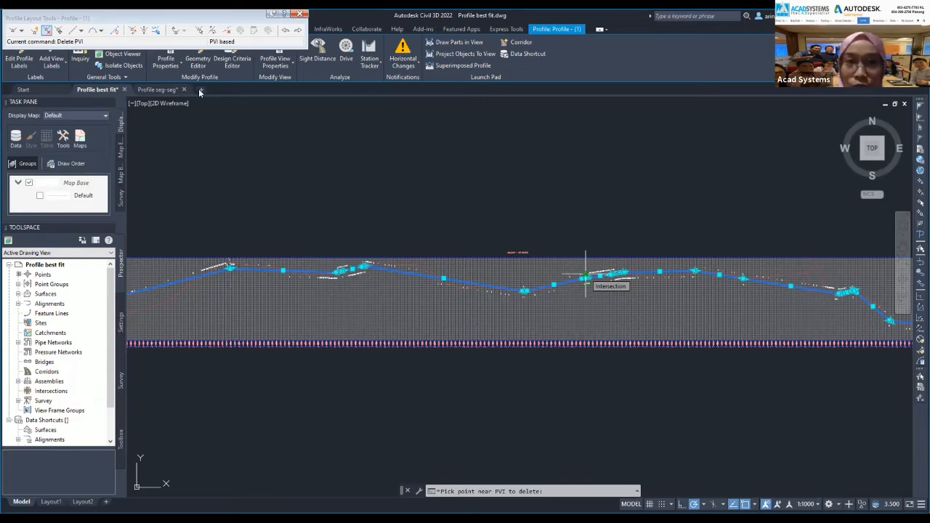
Switch to Profile seg-seg.dwg and centre its WIT profile view, clearing any selection.
click(158, 90)
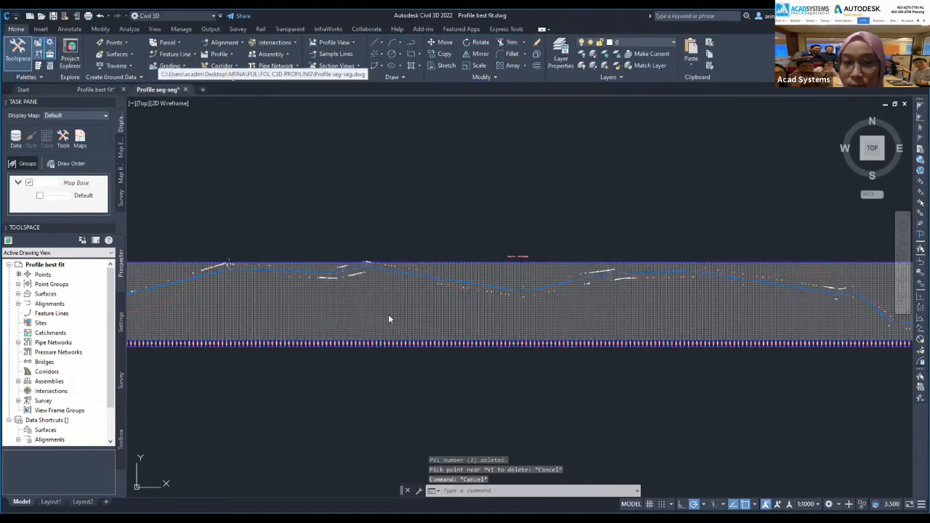
middle_drag(557, 244, 516, 260)
scroll(406, 236, up, 5)
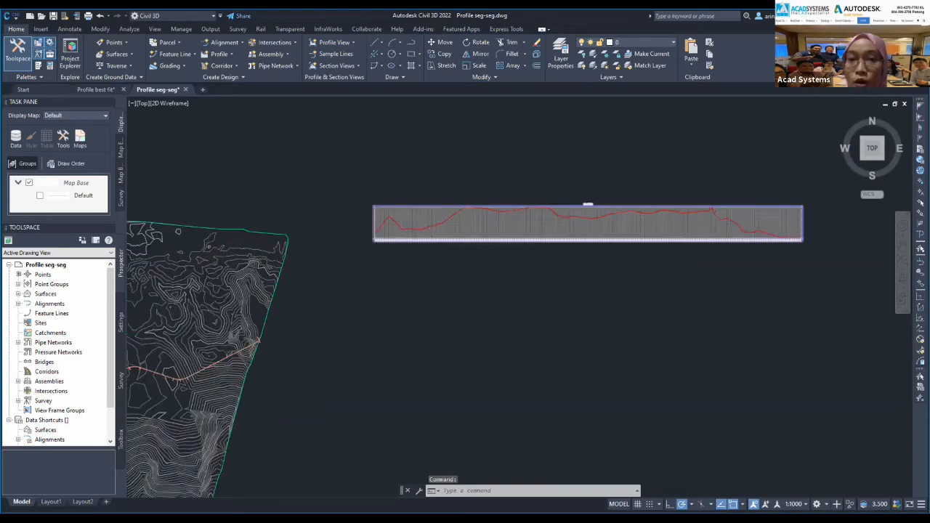
scroll(392, 212, up, 8)
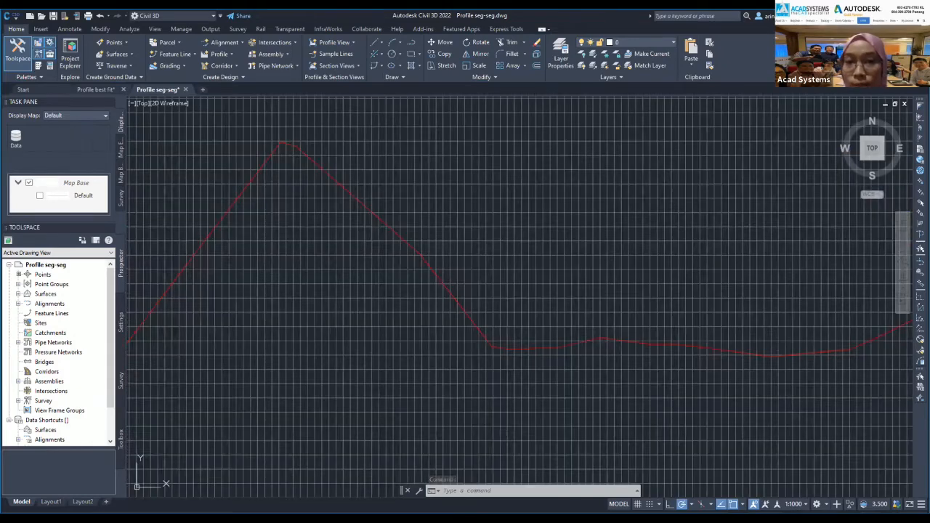
scroll(390, 217, down, 9)
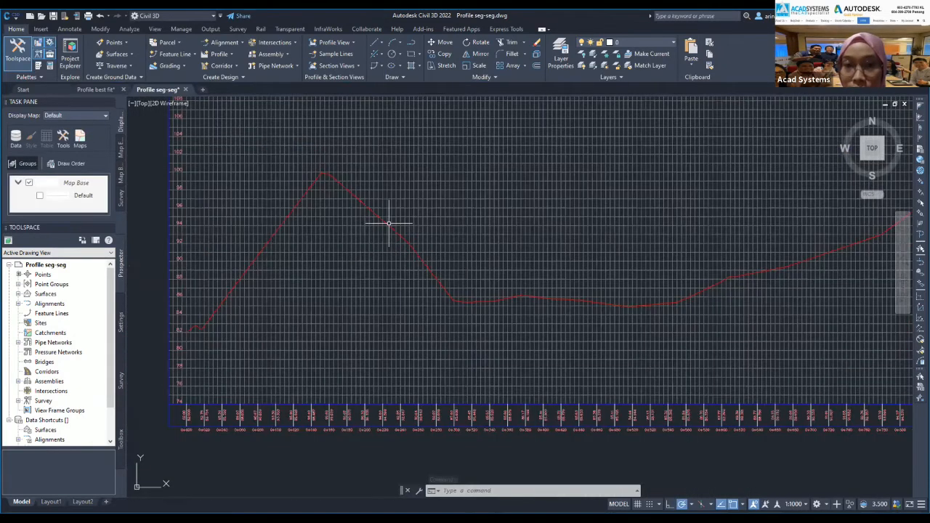
middle_drag(390, 218, 231, 272)
click(457, 256)
click(457, 165)
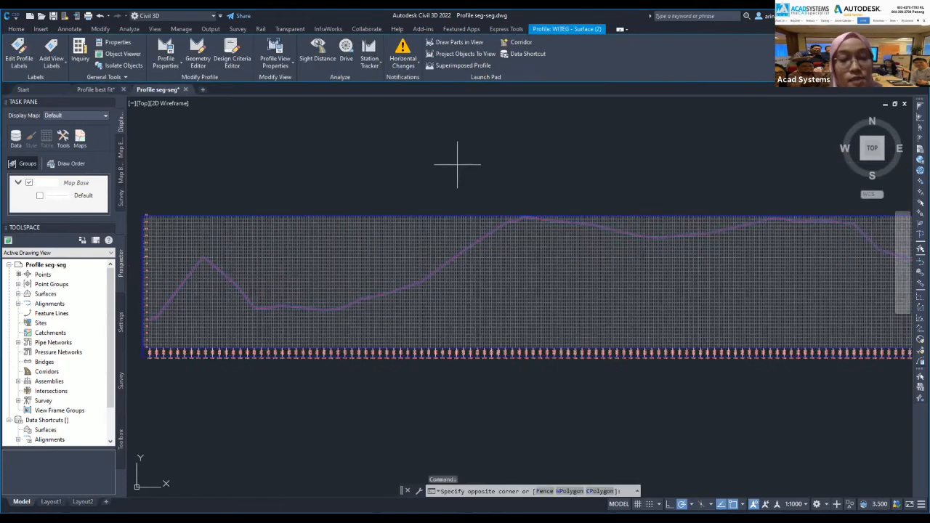
key(Escape)
key(Escape)
key(Escape)
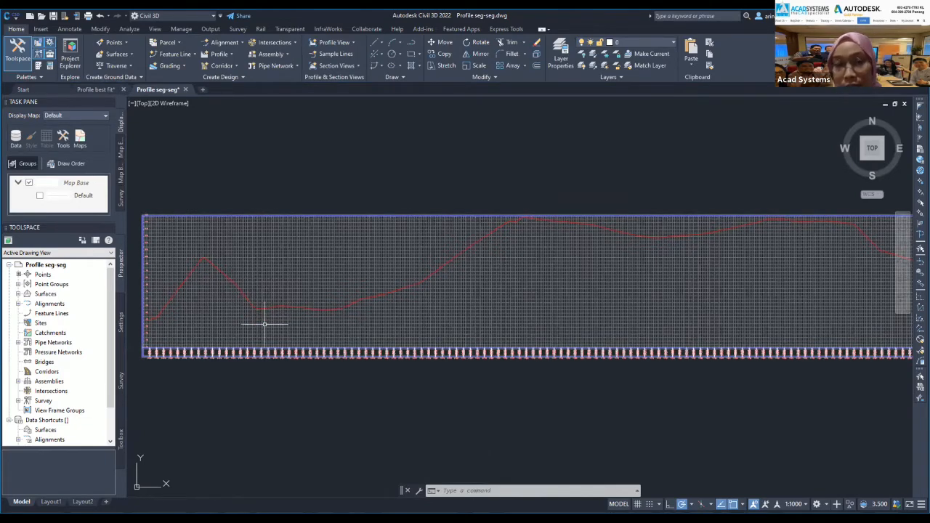
middle_drag(264, 326, 329, 308)
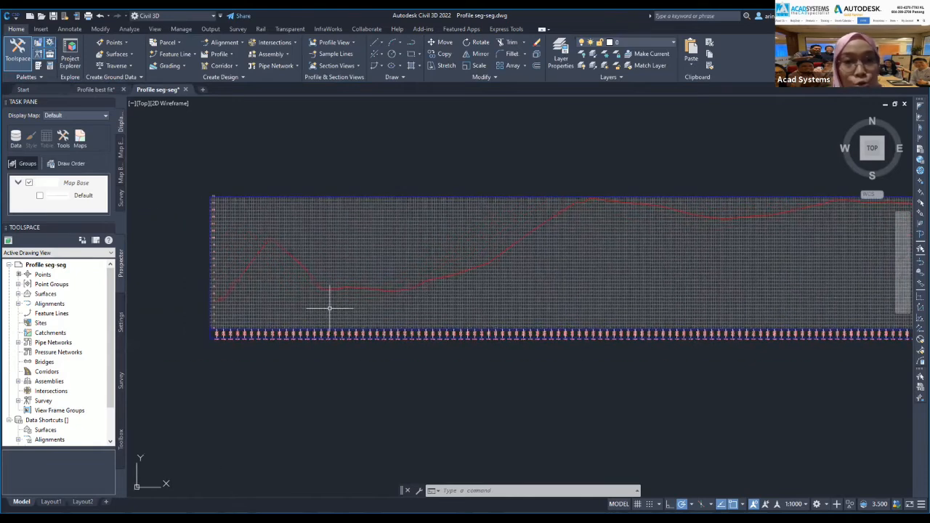
key(Escape)
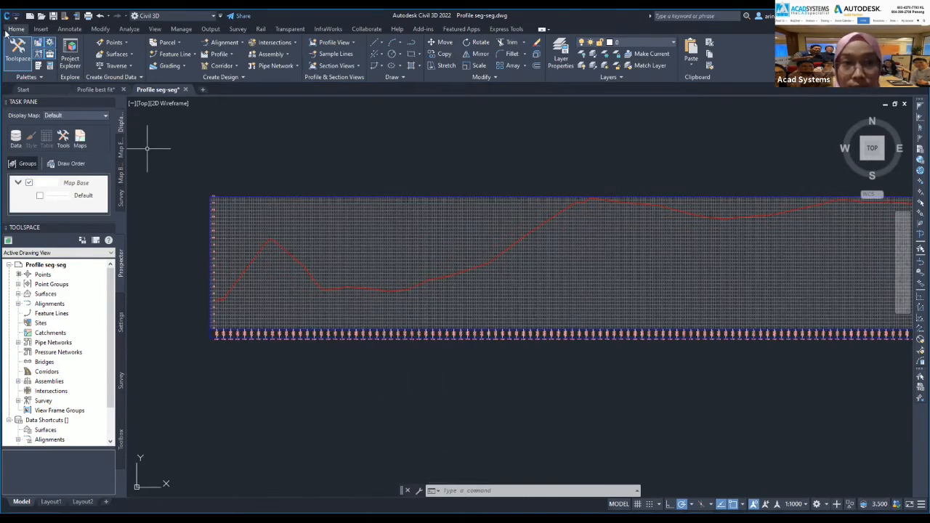
Start CREATEPROFILELAYOUT from the Profile > Profile Creation Tools menu.
click(218, 56)
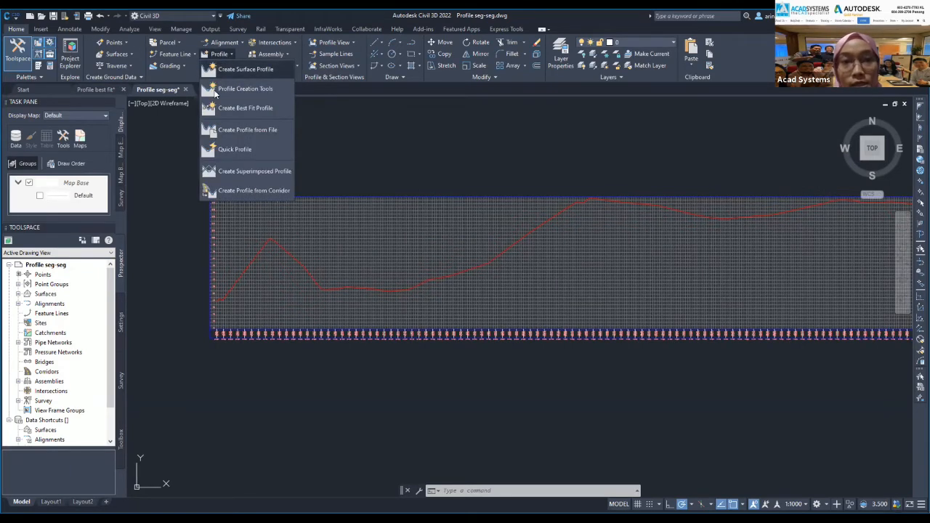
click(248, 90)
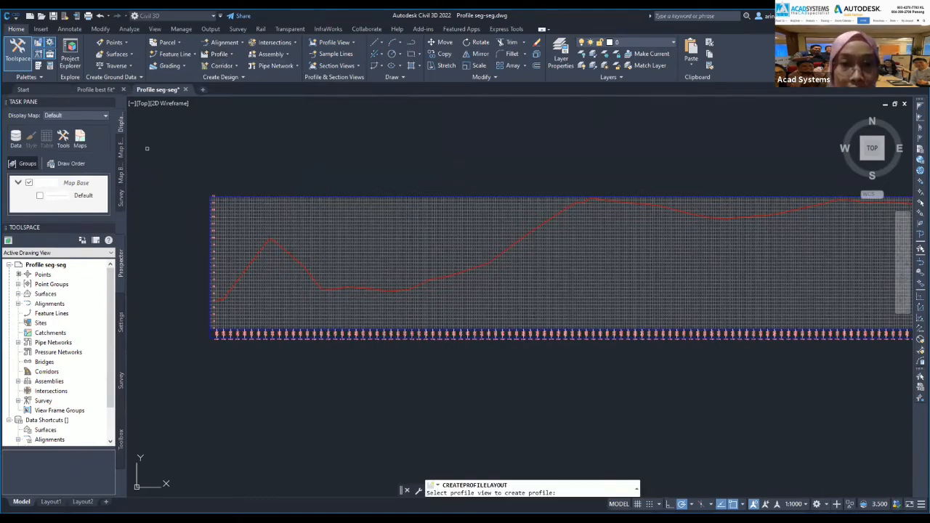
Pick the profile view and name the new profile Layout (1)WIT BF.
click(304, 201)
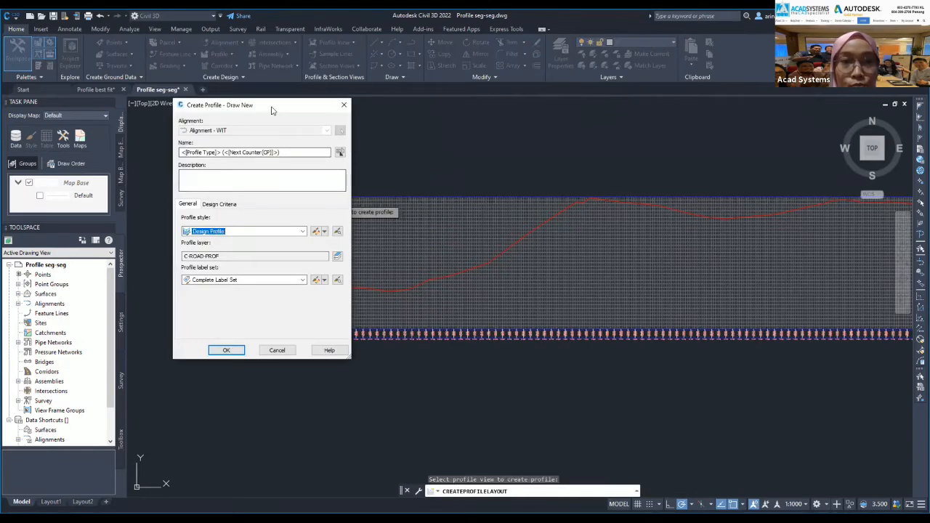
drag(166, 58, 145, 52)
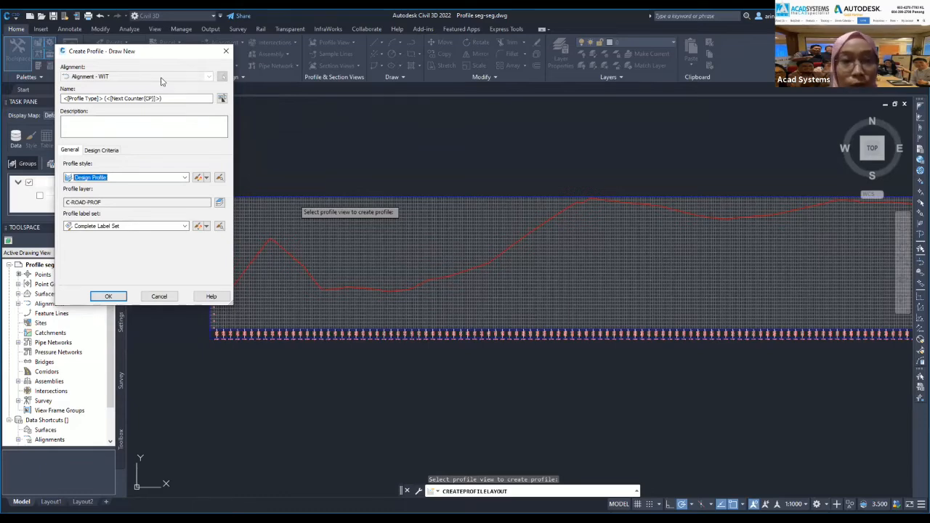
click(171, 98)
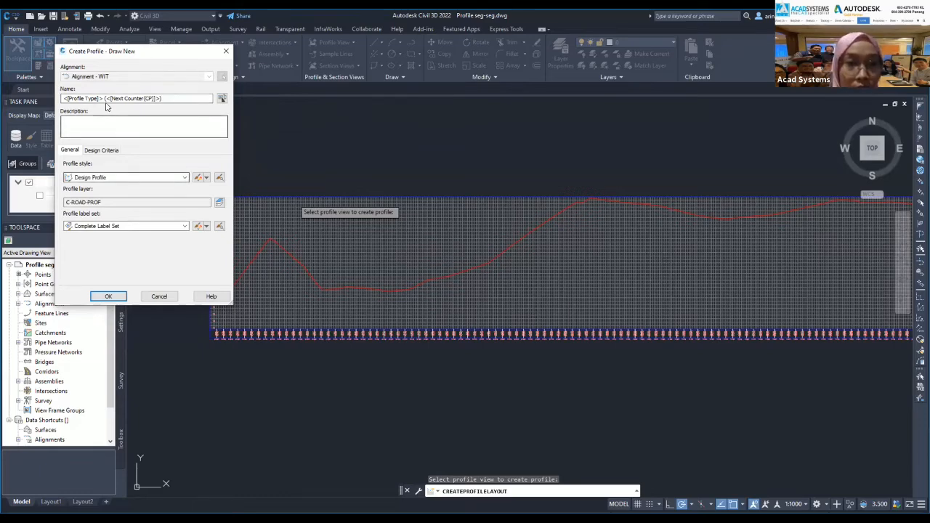
text(wi)
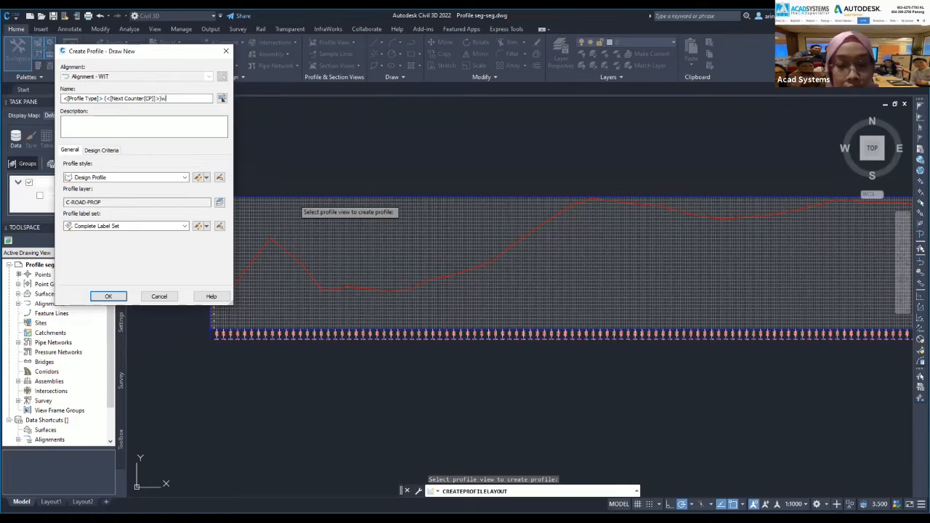
key(BackSpace)
key(BackSpace)
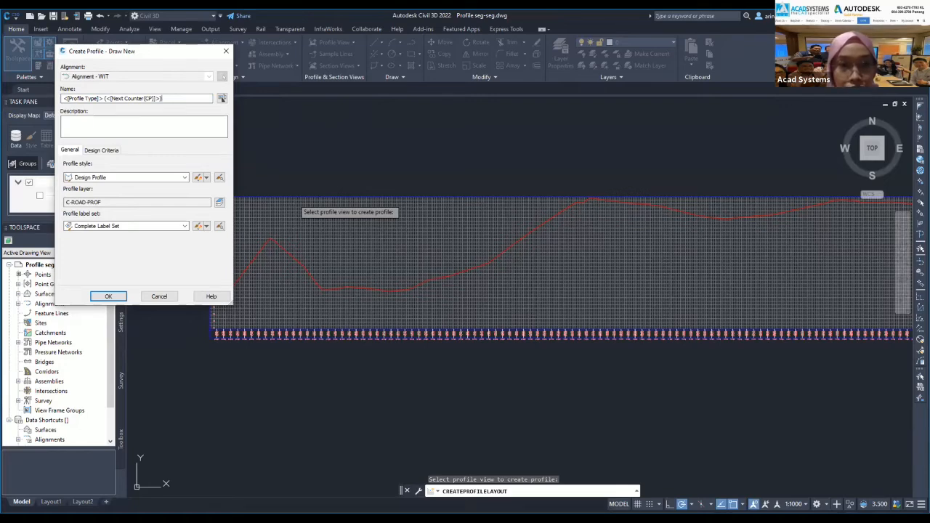
text(WIT)
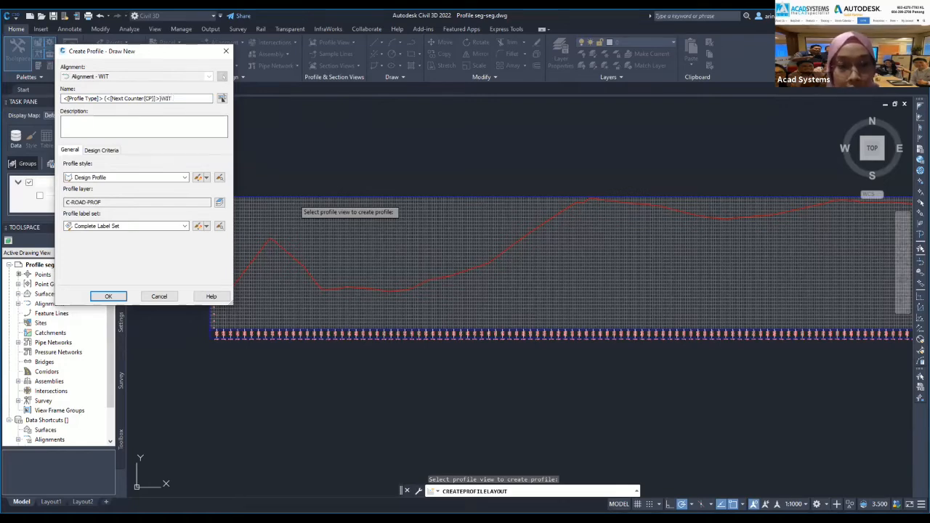
text( BF)
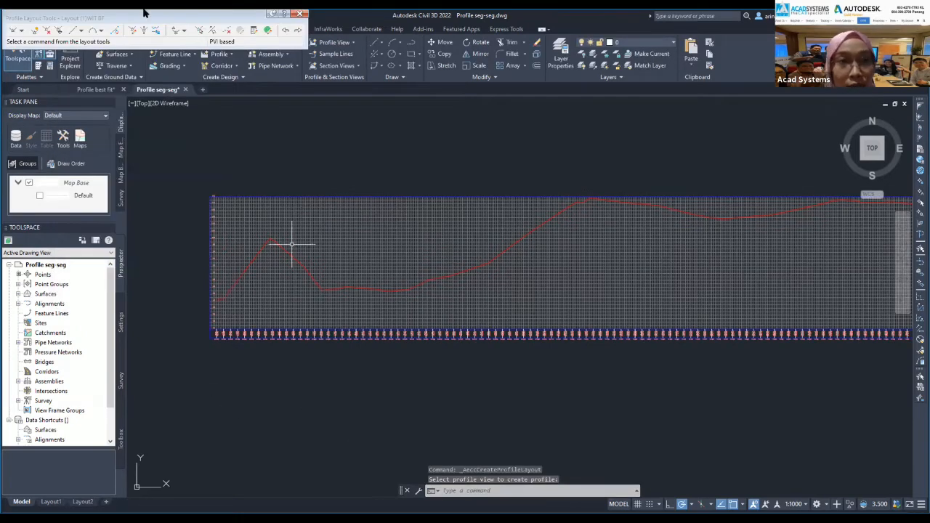
Move the Profile Layout Tools toolbar aside and show the tangent type options.
drag(147, 18, 157, 30)
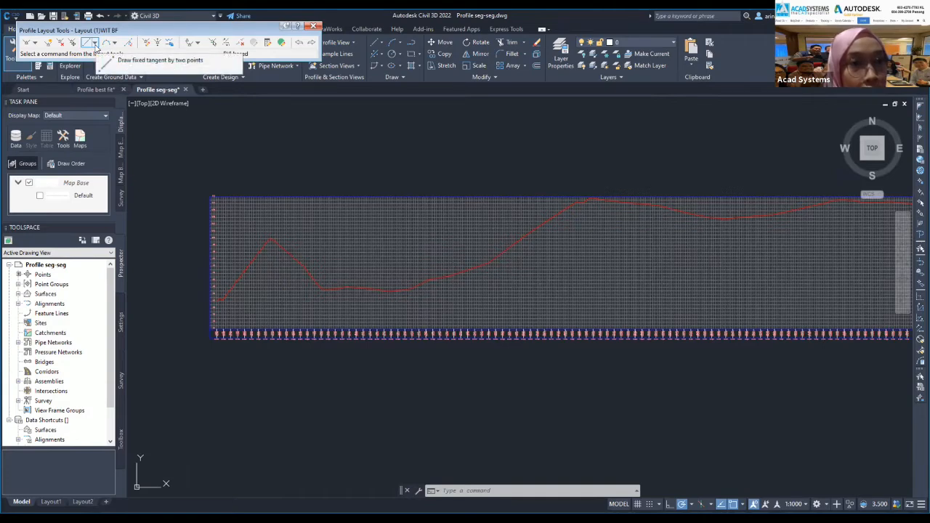
click(95, 44)
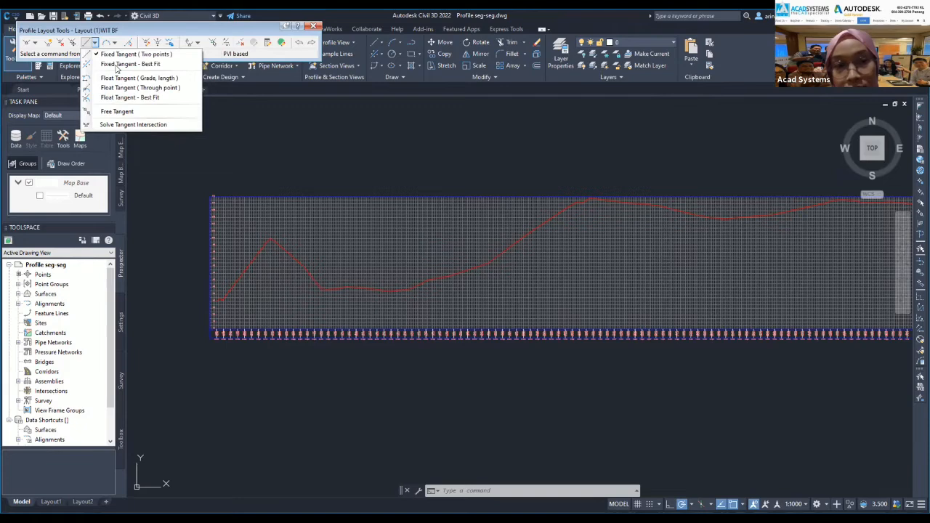
Fit a fixed best-fit tangent to points picked on the rising ground from 0+000 to 0+125.
click(120, 64)
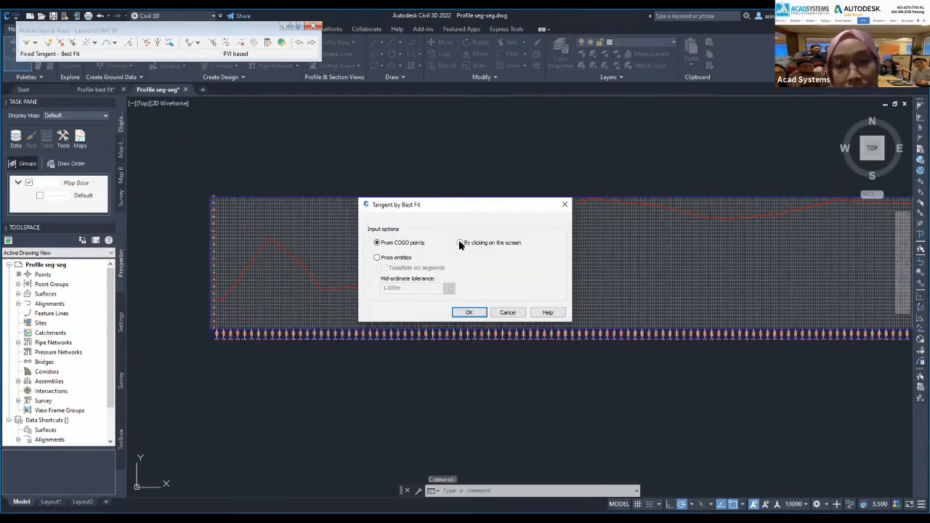
click(460, 243)
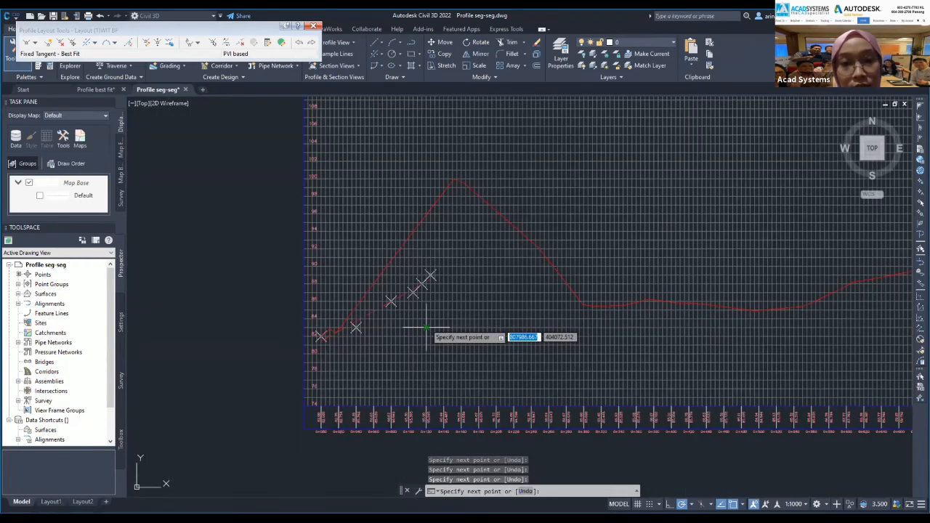
scroll(426, 329, up, 3)
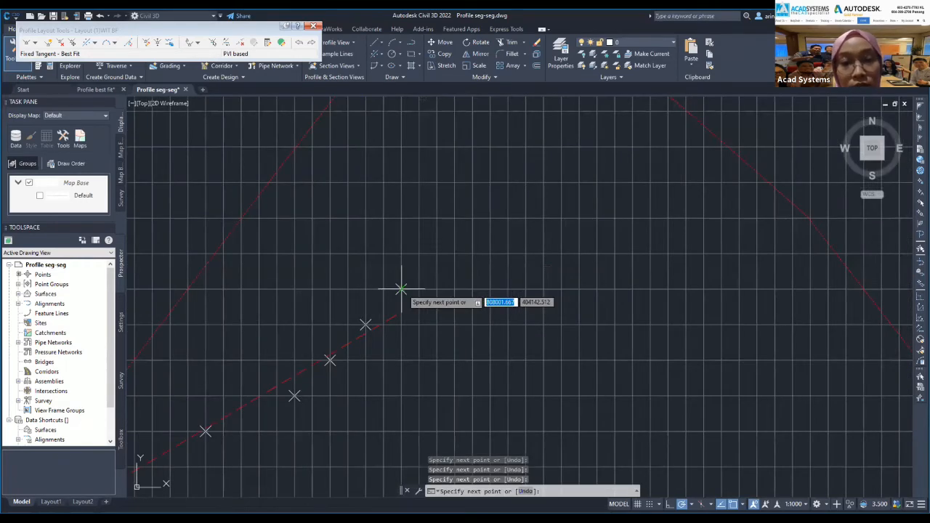
scroll(224, 318, down, 5)
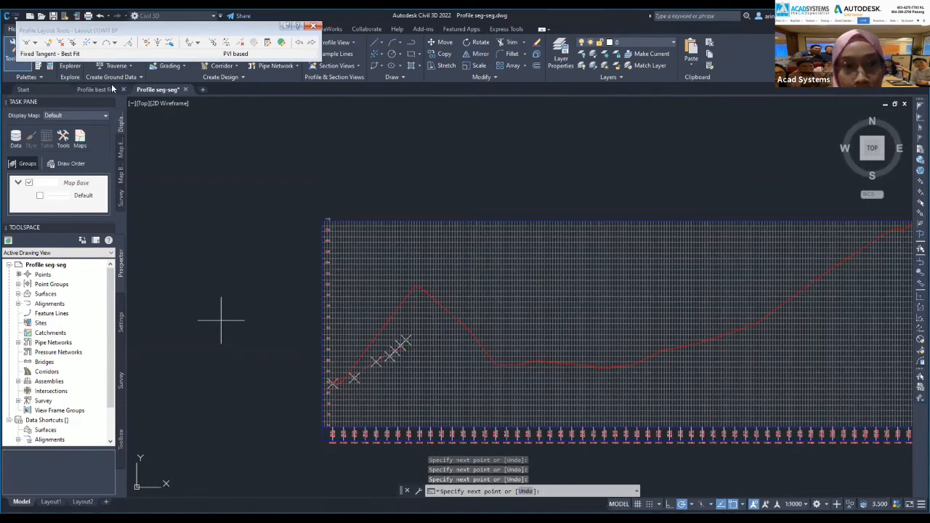
key(Return)
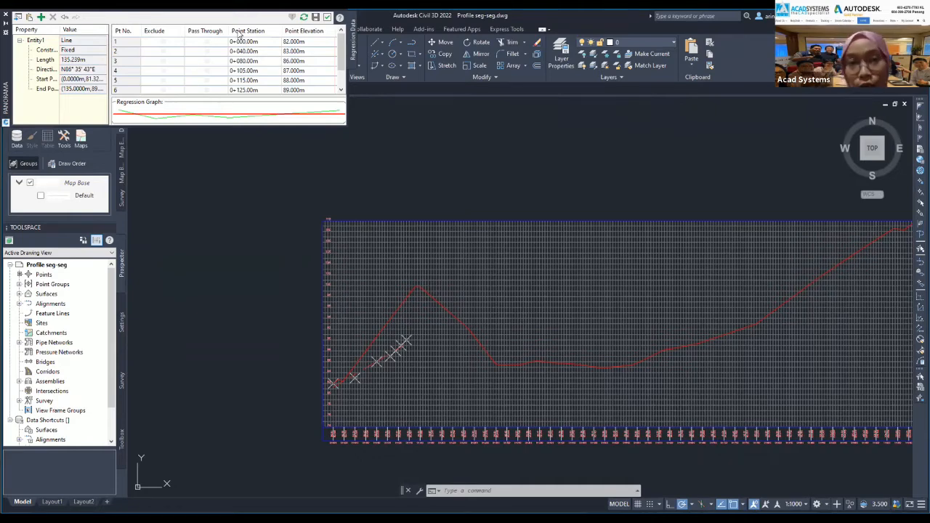
Create the 135.239 m best-fit tangent from the regression data and close Panorama.
scroll(247, 56, down, 1)
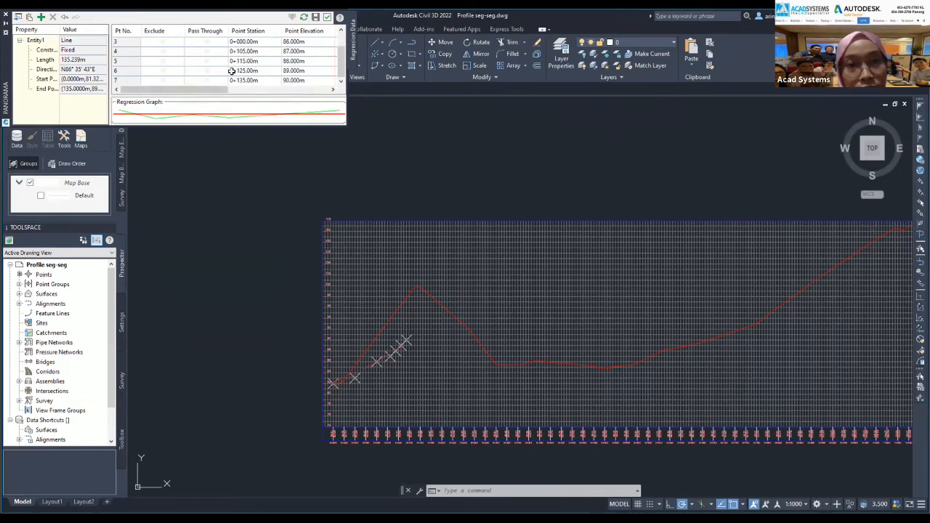
scroll(234, 75, up, 1)
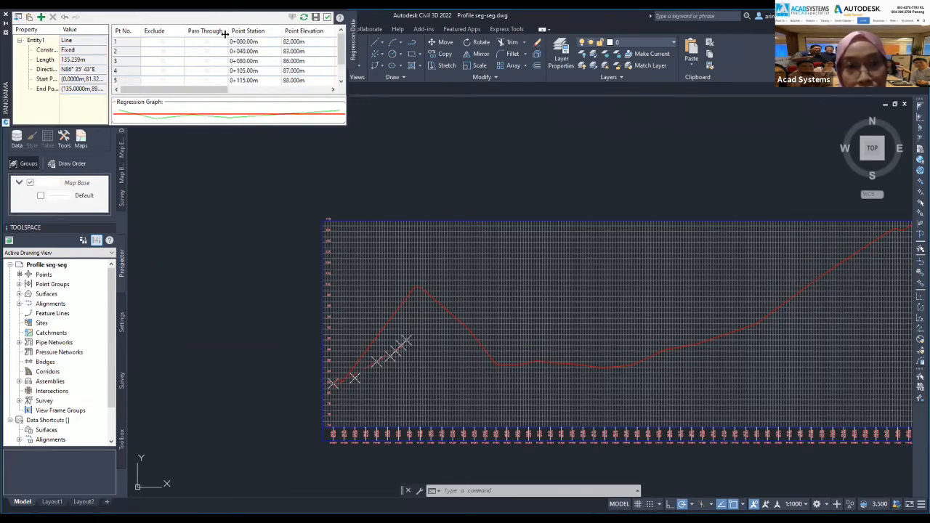
click(317, 19)
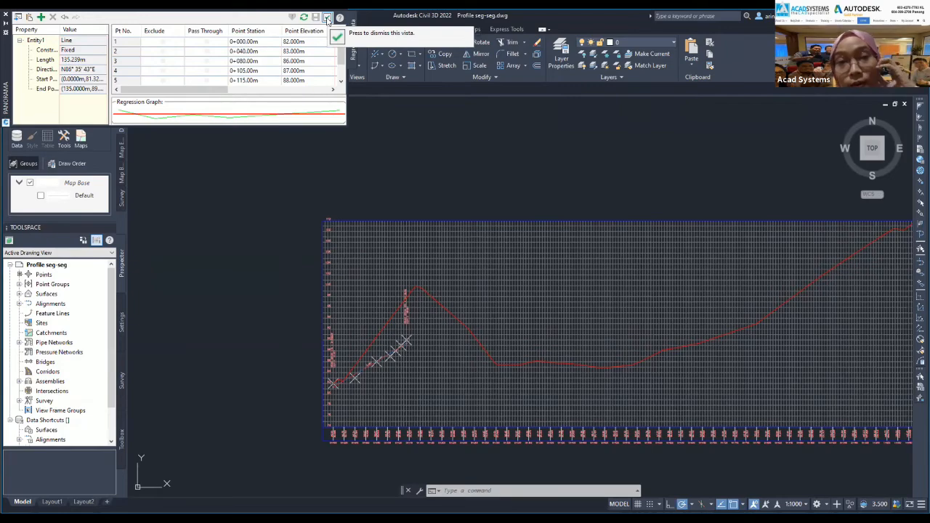
click(328, 20)
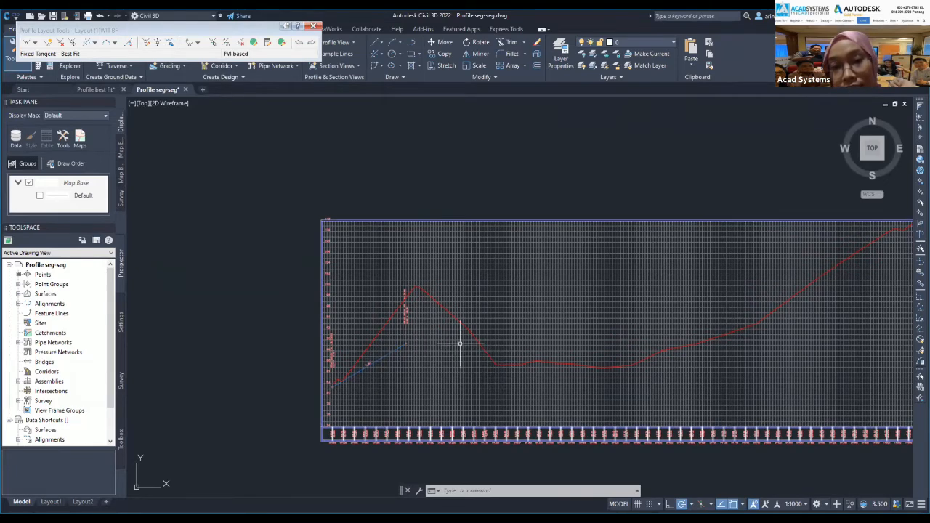
click(93, 43)
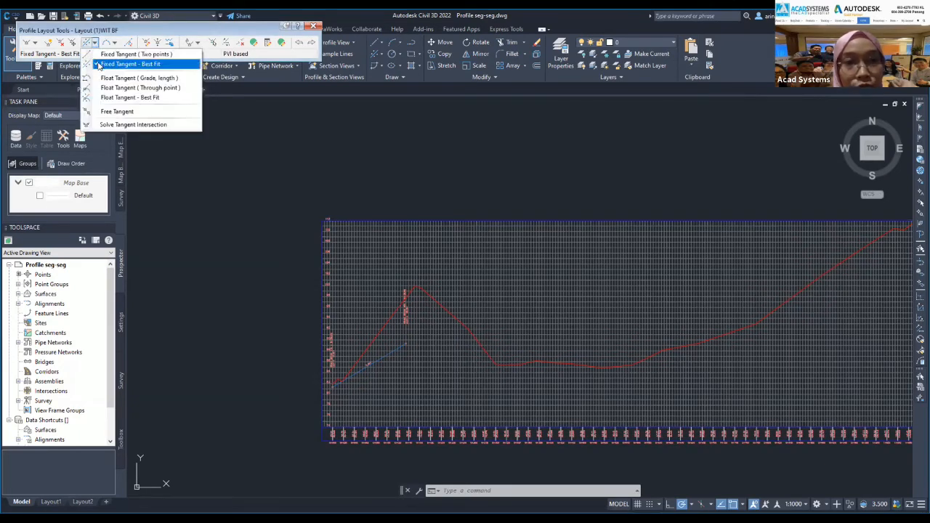
Add a second fixed best-fit tangent fitted to points on the slope descending from the peak.
click(99, 66)
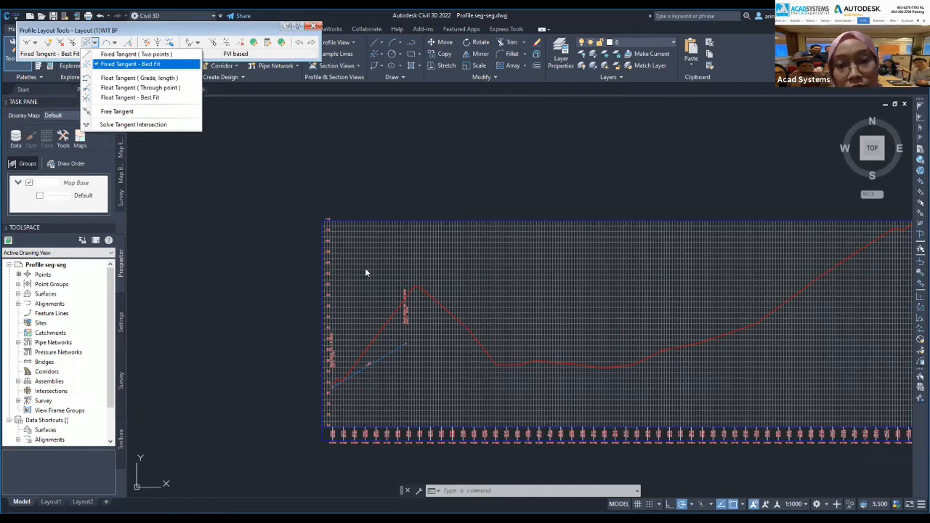
click(459, 242)
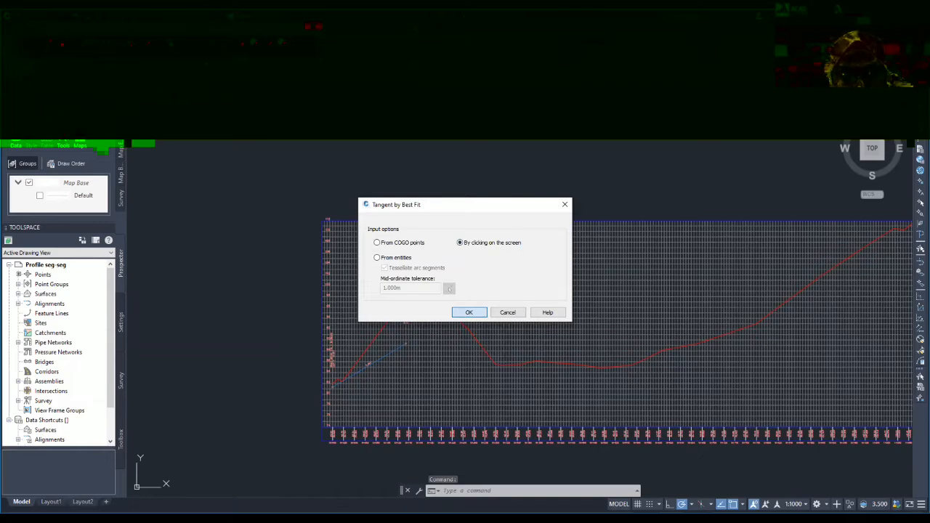
click(469, 312)
scroll(381, 301, up, 5)
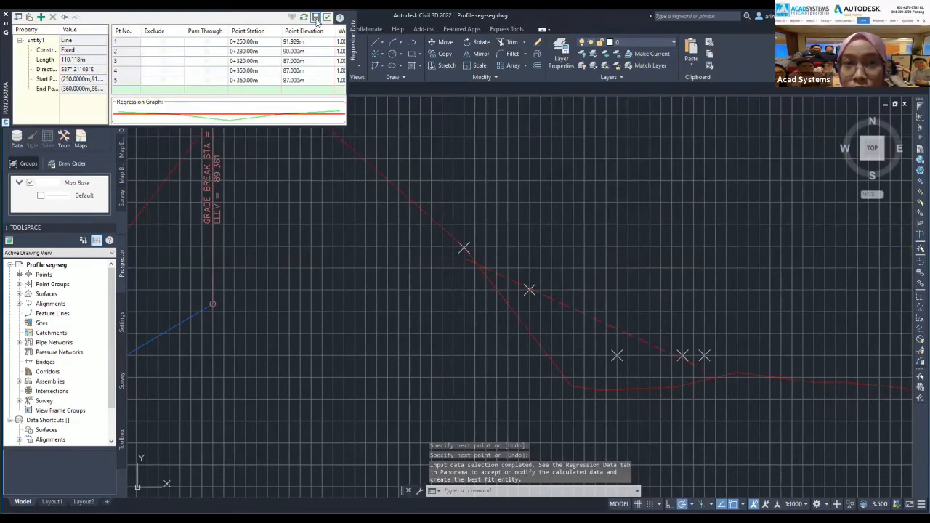
click(315, 18)
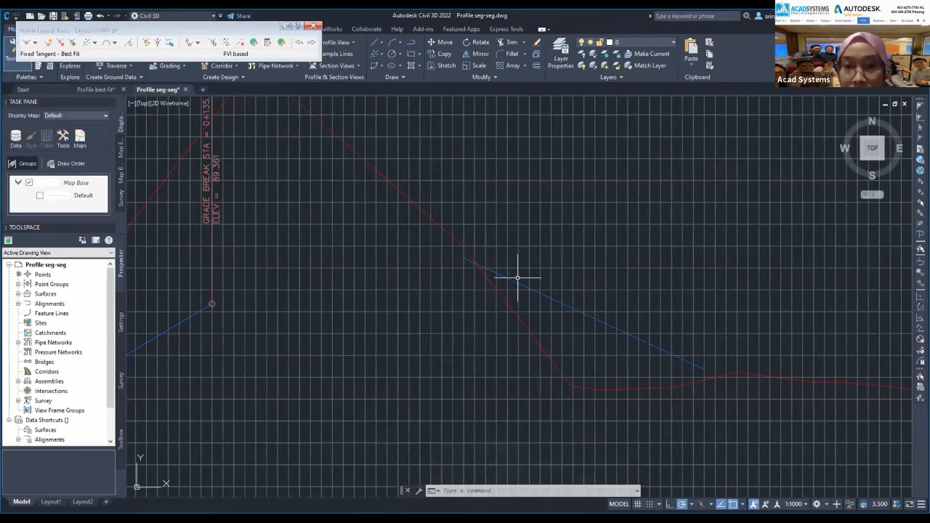
scroll(507, 298, down, 4)
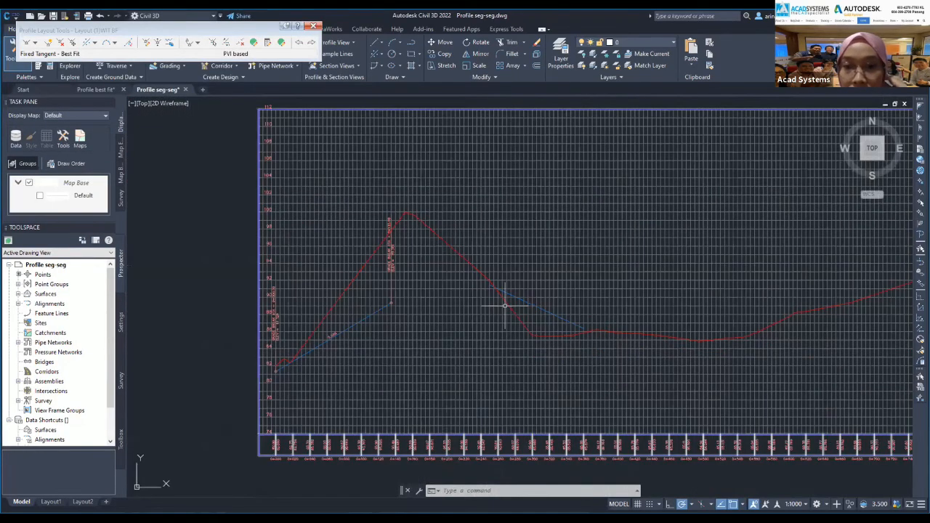
scroll(536, 365, down, 2)
middle_drag(769, 368, 437, 357)
scroll(536, 365, down, 2)
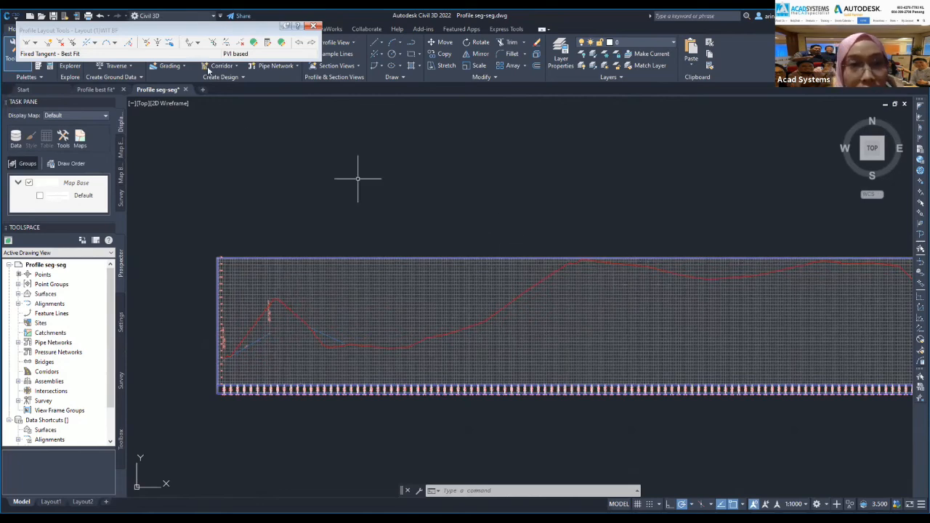
Fit and accept another best-fit tangent through rising ground points 0+590 to 0+860.
click(87, 45)
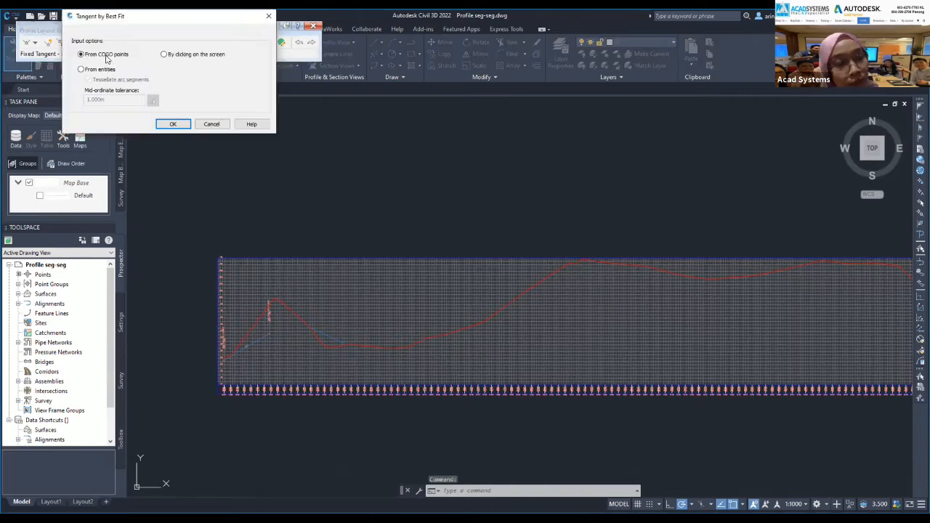
click(164, 54)
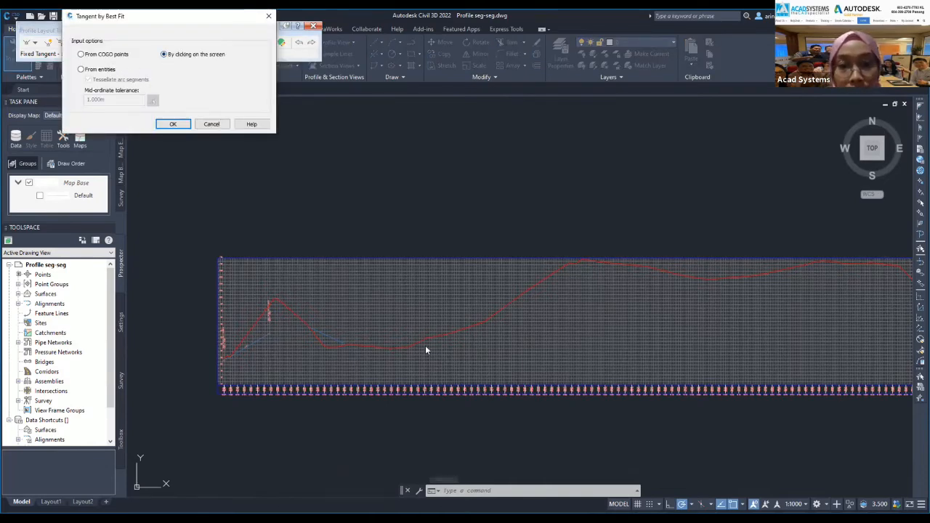
click(174, 129)
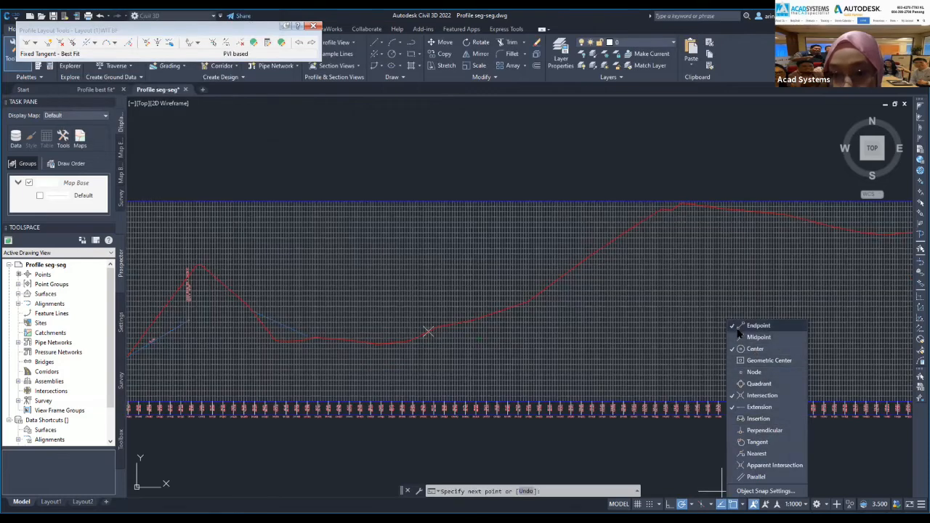
click(754, 349)
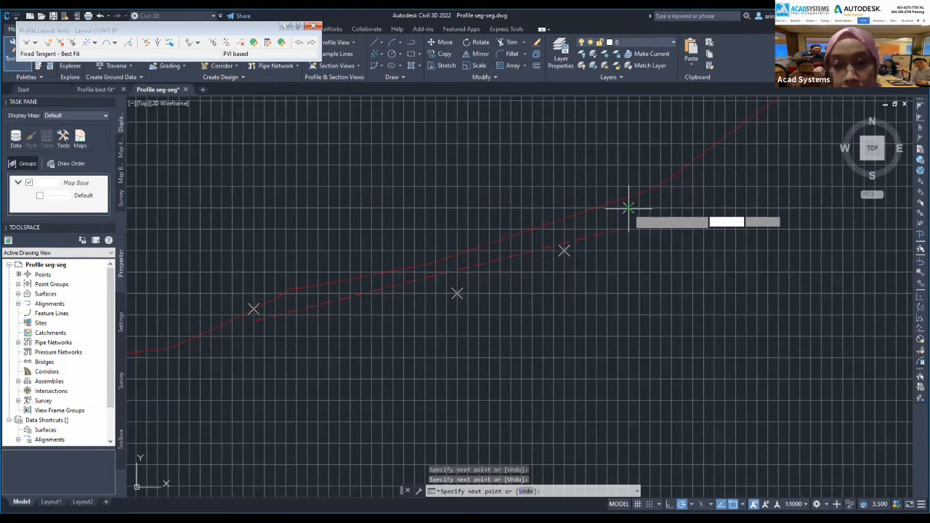
click(629, 208)
scroll(628, 208, down, 2)
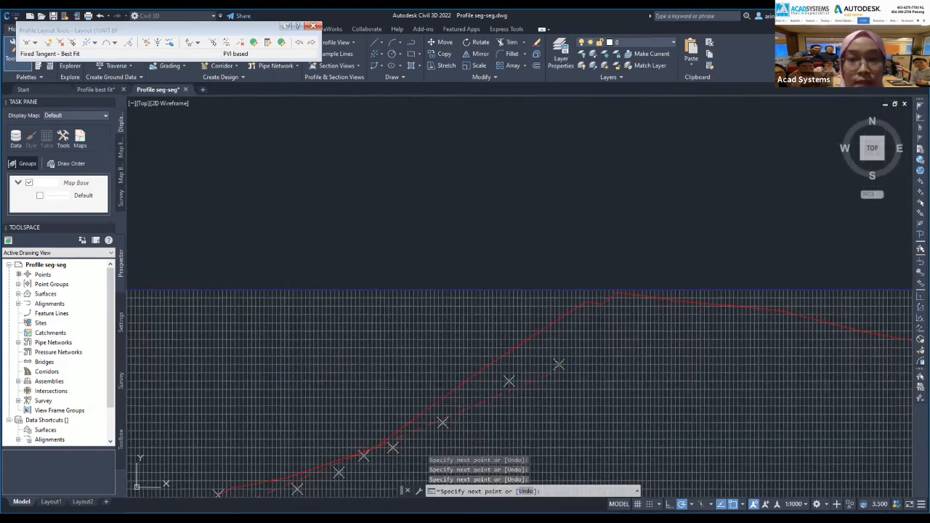
key(Return)
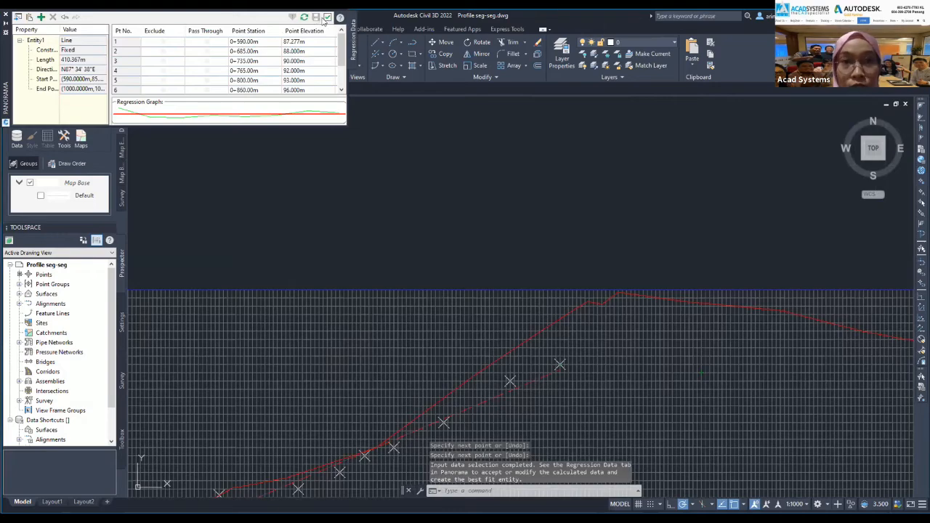
click(327, 18)
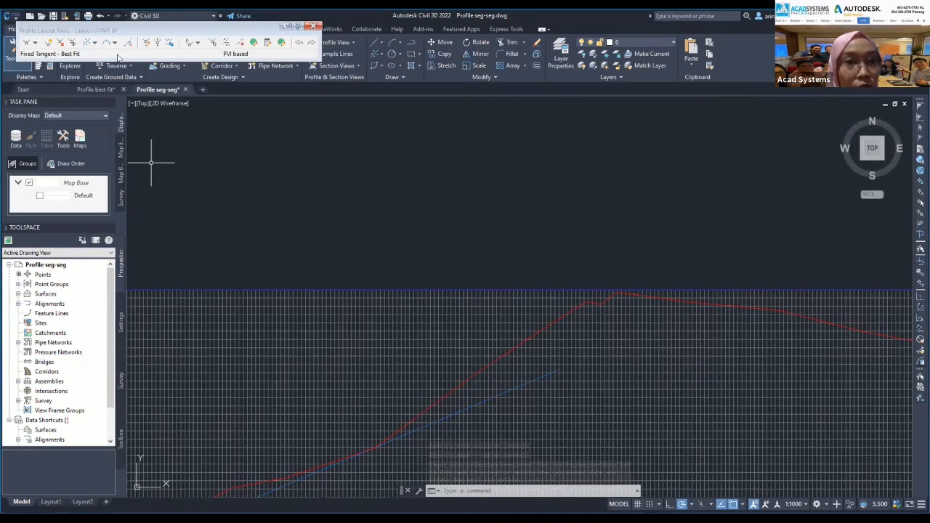
click(87, 44)
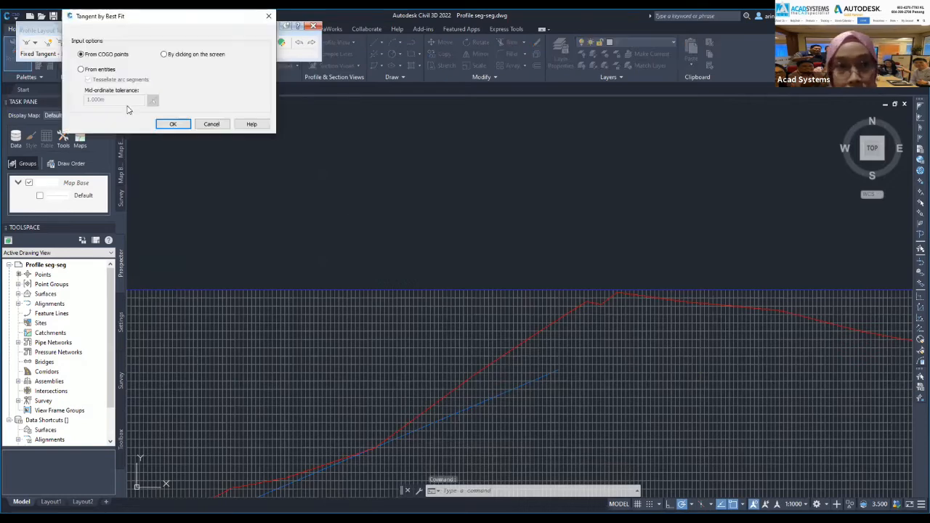
Fit a fourth best-fit tangent through points picked on the ground profile past the high plateau.
click(165, 55)
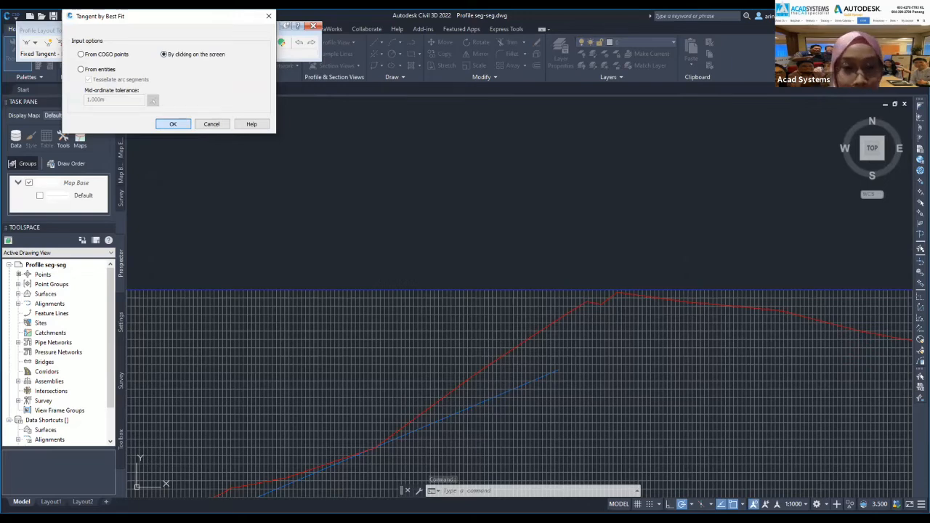
click(172, 125)
scroll(464, 388, down, 5)
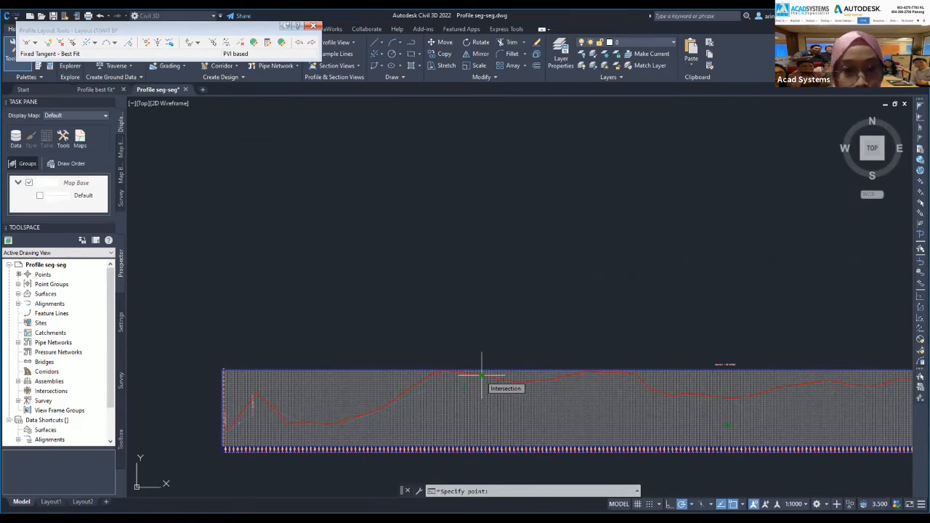
scroll(482, 378, up, 8)
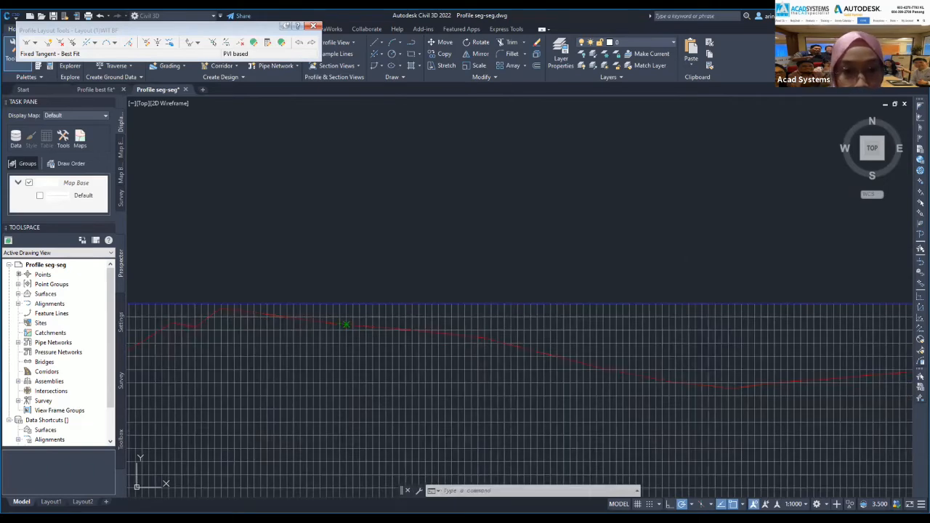
click(345, 324)
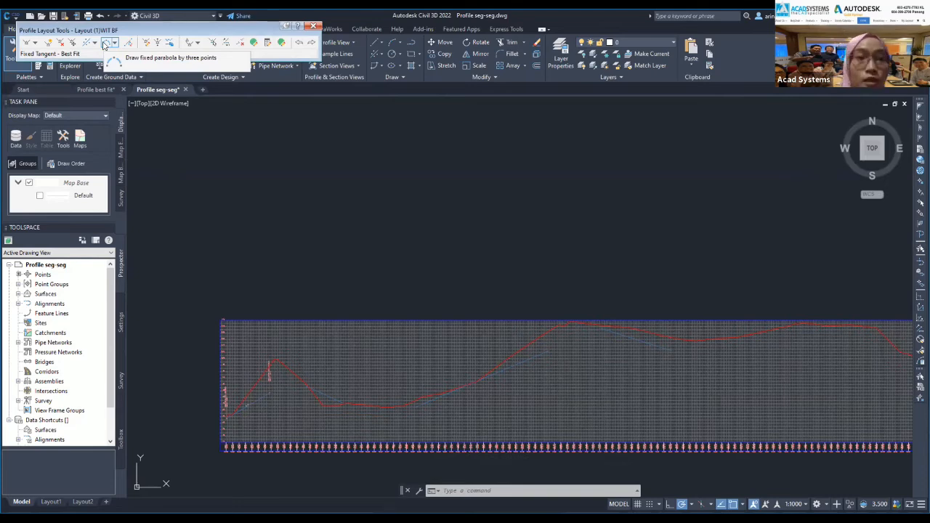
Expand the vertical curve dropdown in Profile Layout Tools to see the curve types.
click(114, 44)
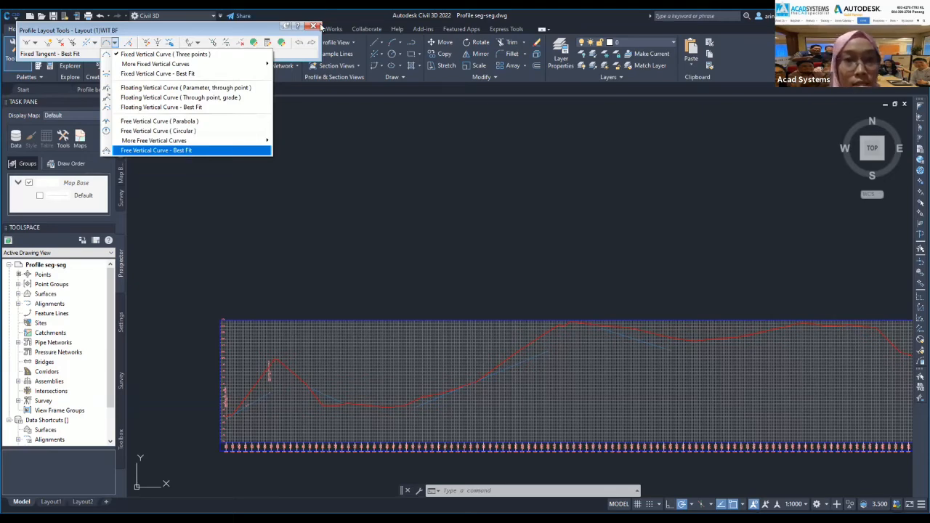
Select Free Vertical Curve - Best Fit as the curve type and pan to the next profile section.
click(167, 150)
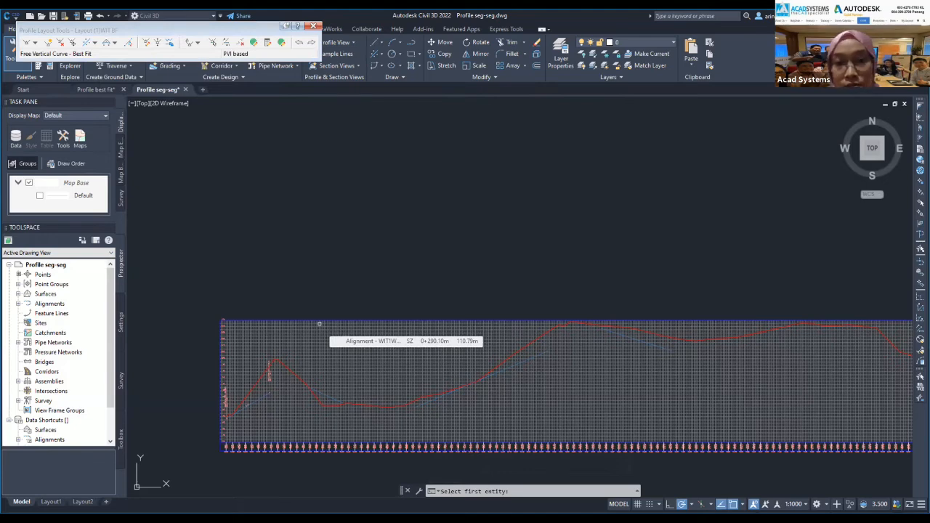
scroll(319, 324, up, 5)
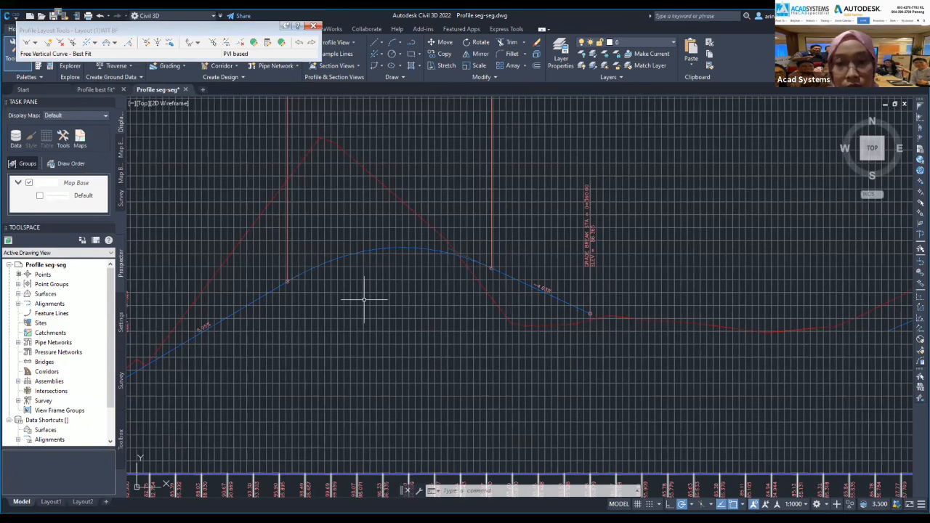
middle_drag(363, 299, 201, 314)
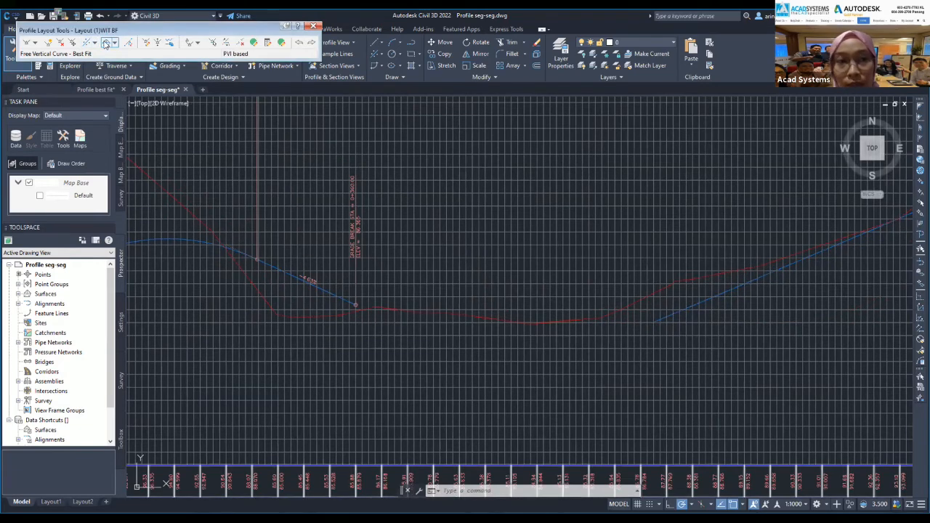
click(108, 44)
click(113, 45)
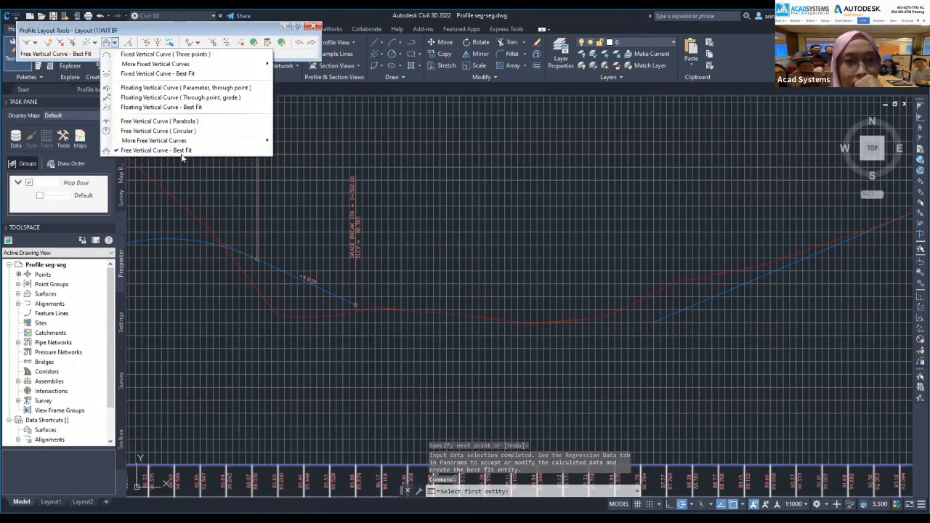
Start a best-fit free vertical curve on the tangent and snap fit points over the ground crest.
click(142, 151)
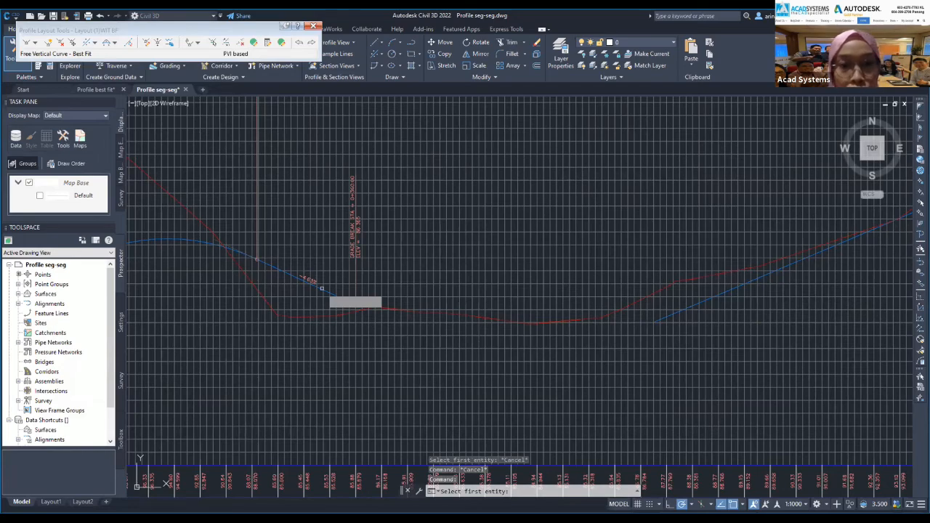
middle_drag(436, 244, 393, 223)
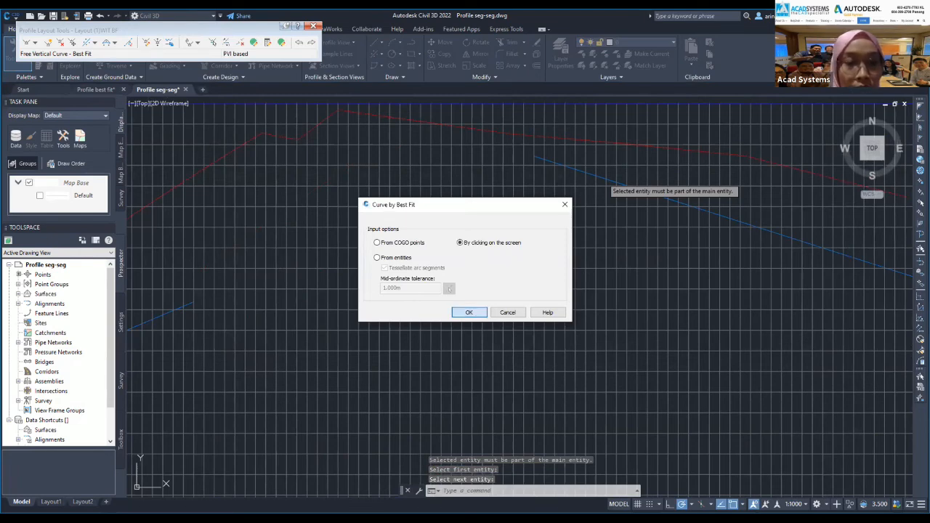
key(Return)
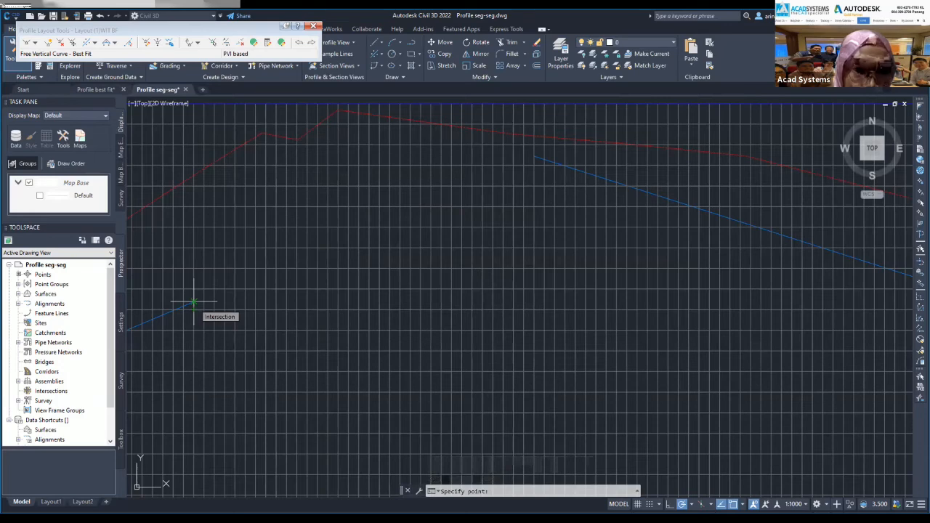
click(193, 302)
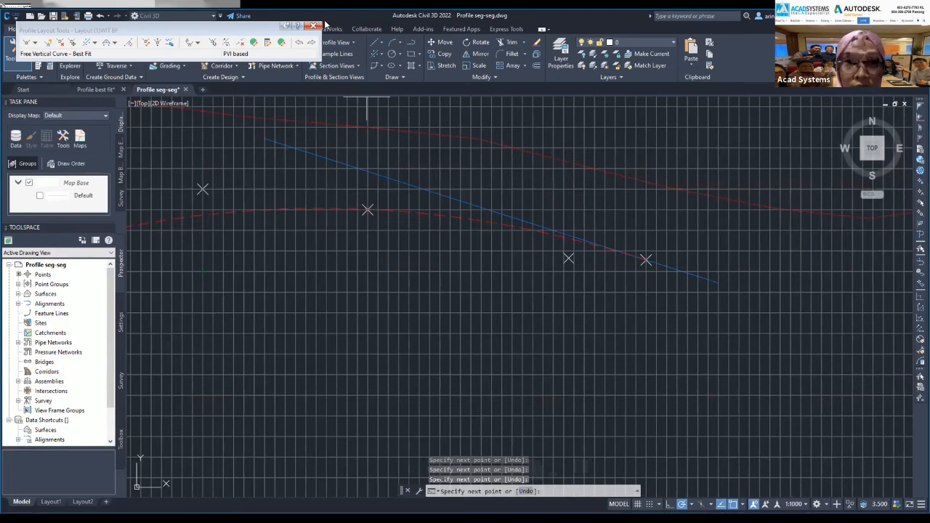
key(Return)
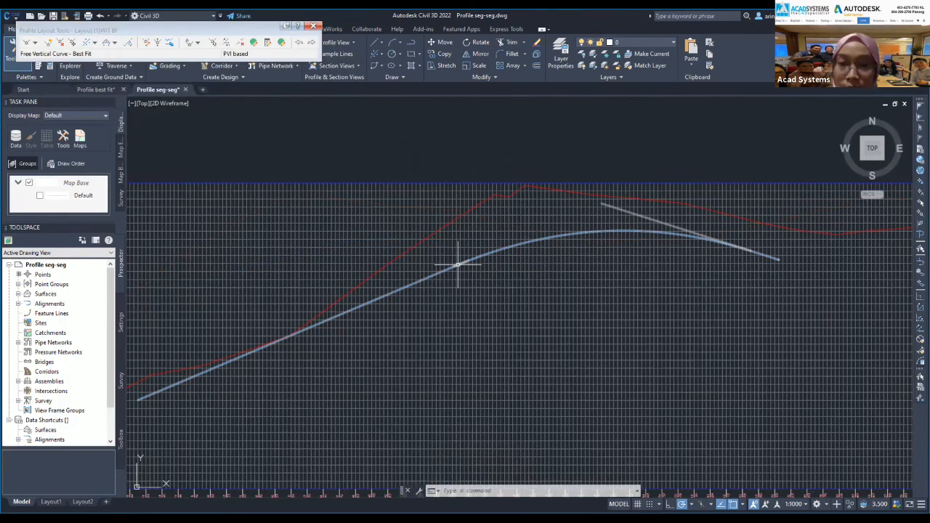
scroll(459, 266, down, 5)
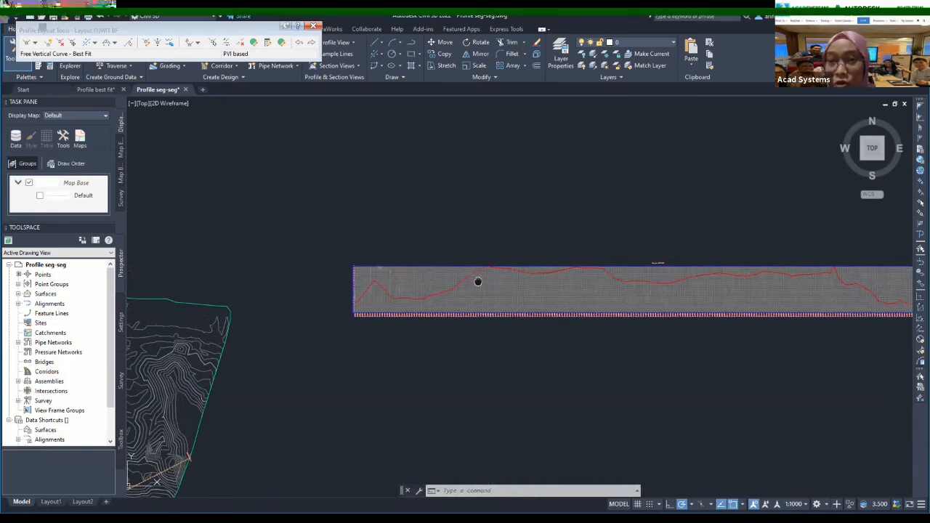
scroll(477, 281, up, 5)
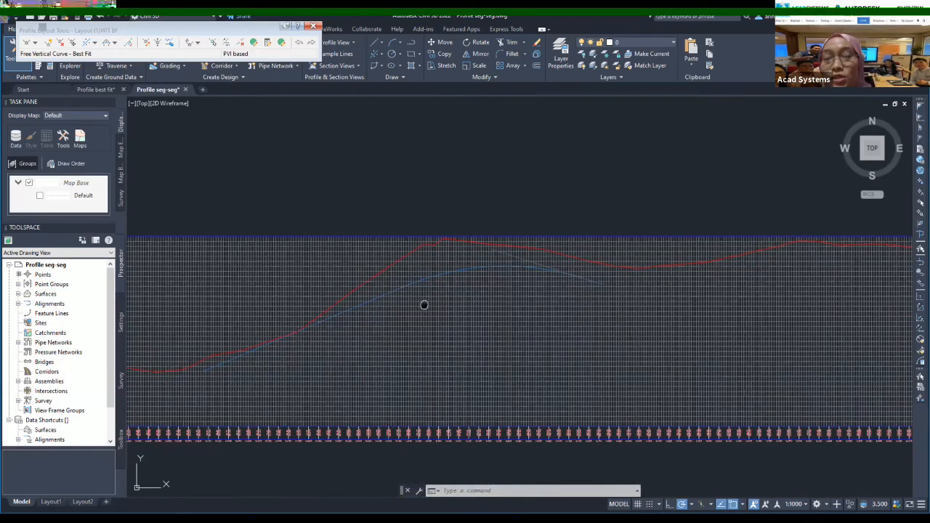
middle_drag(424, 305, 510, 306)
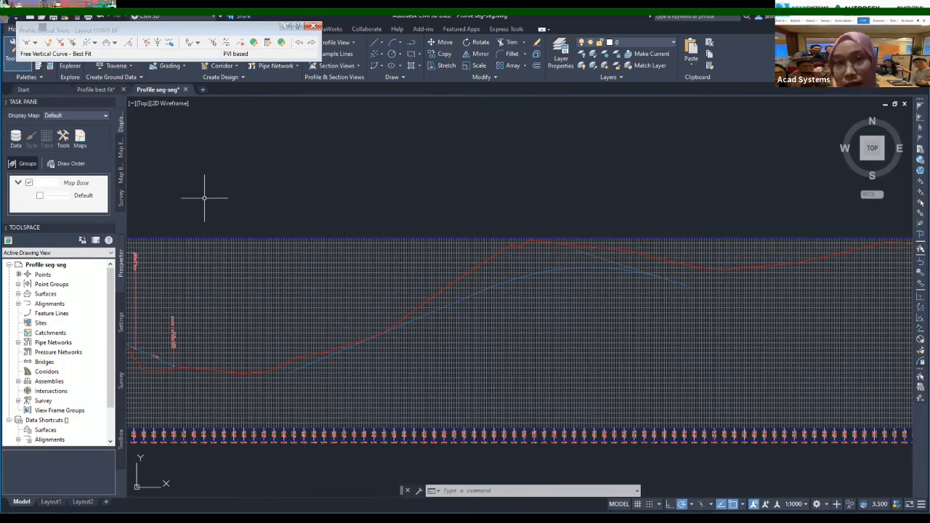
click(612, 319)
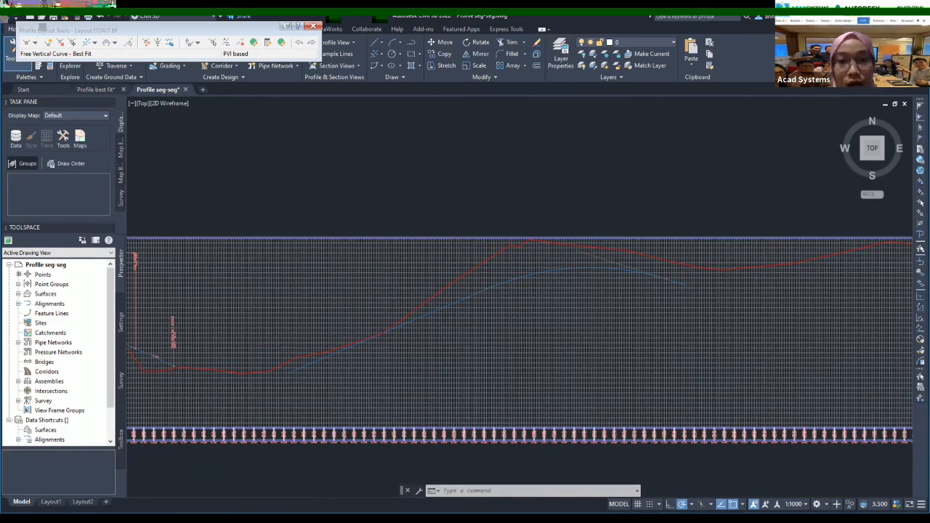
scroll(578, 329, down, 2)
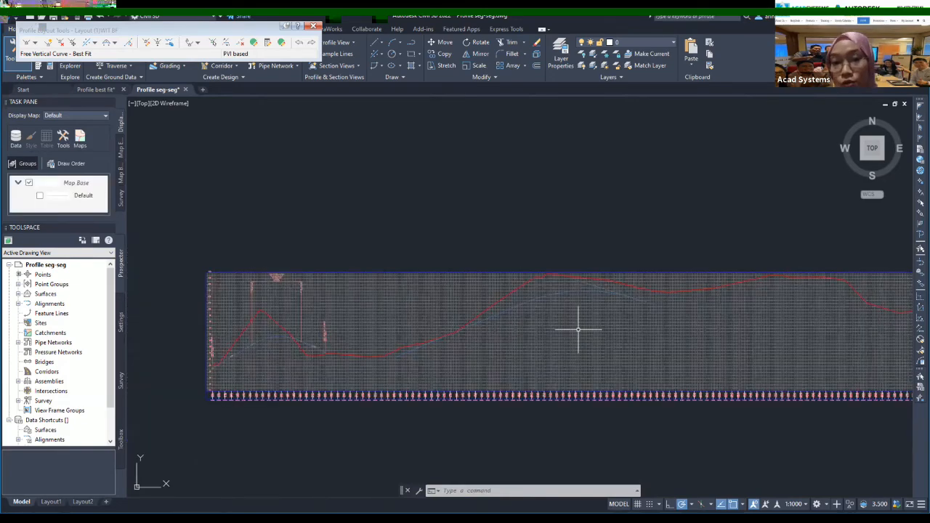
middle_drag(578, 329, 592, 320)
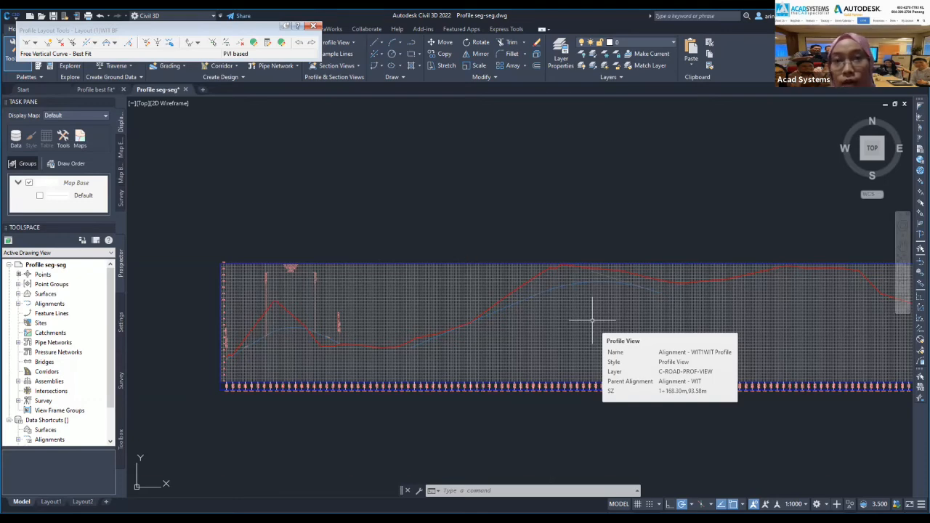
scroll(592, 320, up, 5)
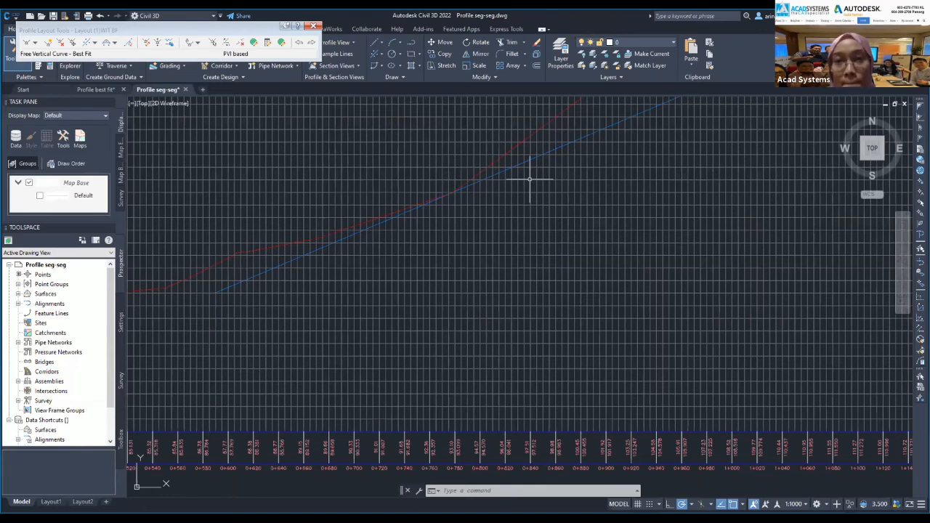
click(529, 161)
scroll(496, 256, down, 5)
middle_drag(496, 256, 450, 278)
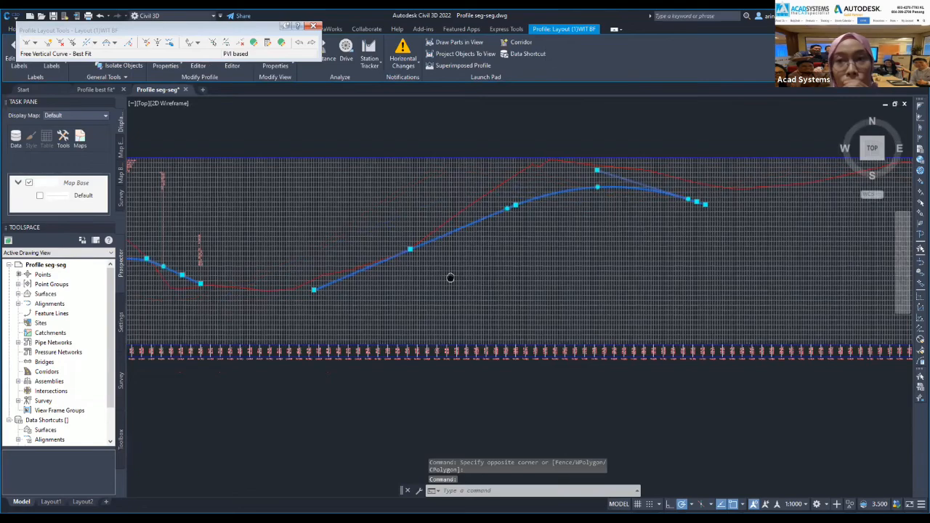
scroll(626, 276, down, 4)
click(499, 287)
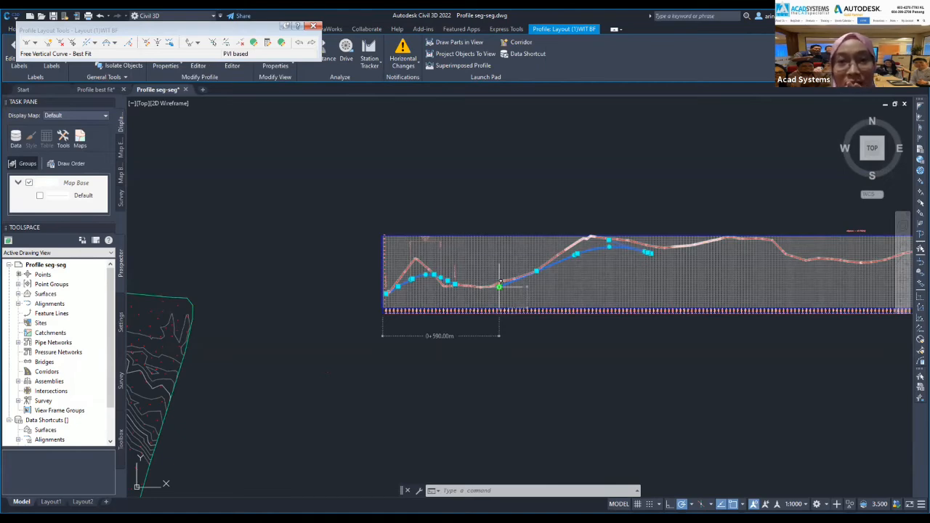
scroll(500, 283, up, 4)
middle_drag(774, 182, 596, 197)
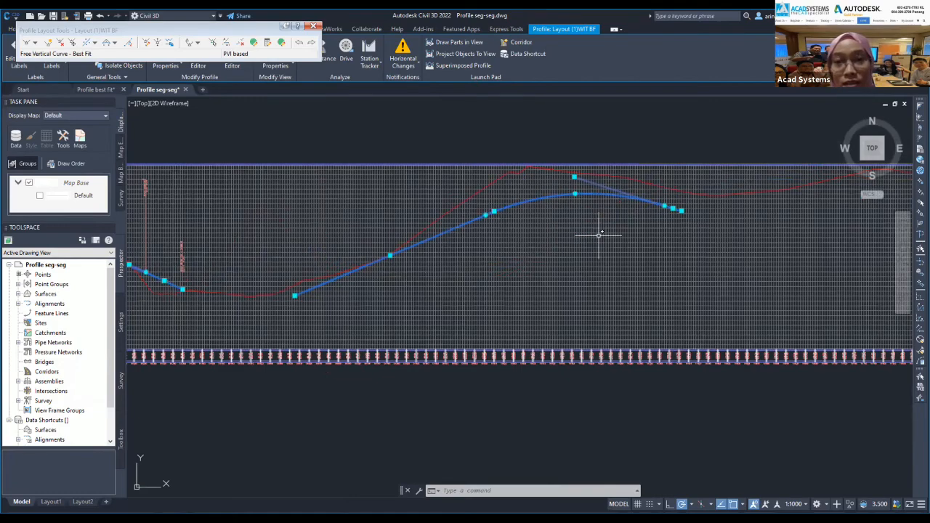
scroll(599, 235, down, 2)
middle_drag(599, 234, 494, 260)
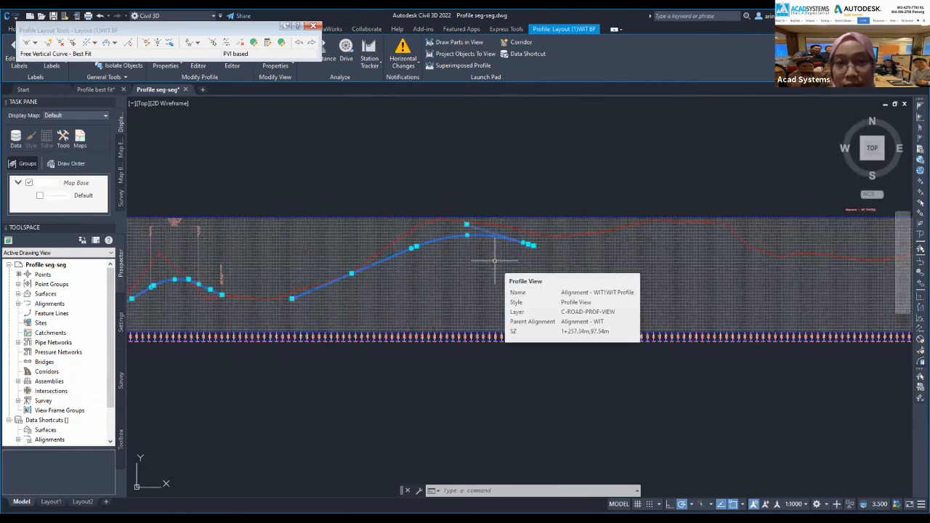
scroll(393, 260, down, 2)
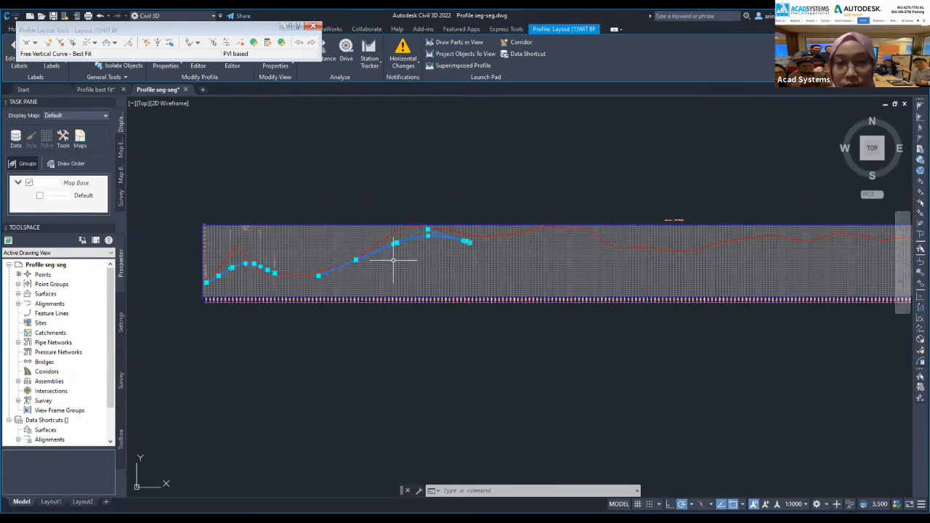
middle_drag(393, 260, 273, 284)
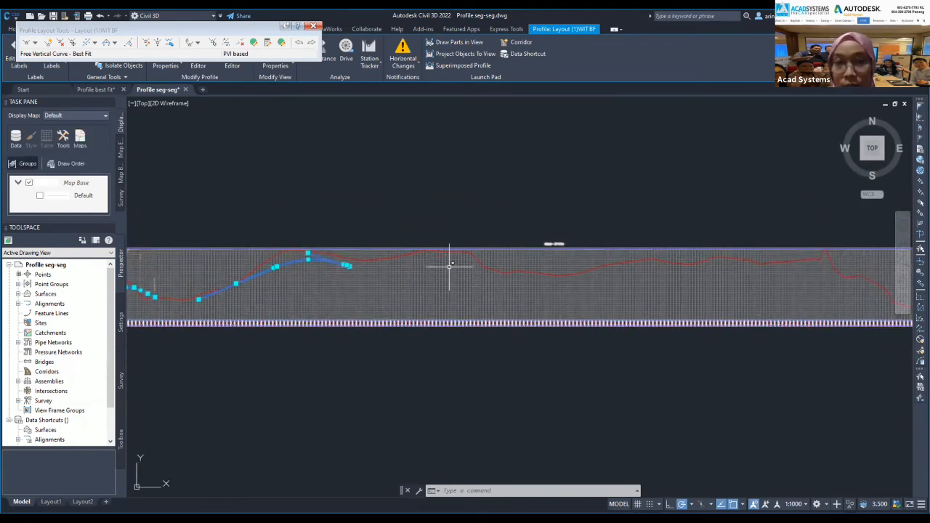
Add a Fixed Tangent - Best Fit through on-screen ground profile points and accept it.
click(84, 45)
click(131, 56)
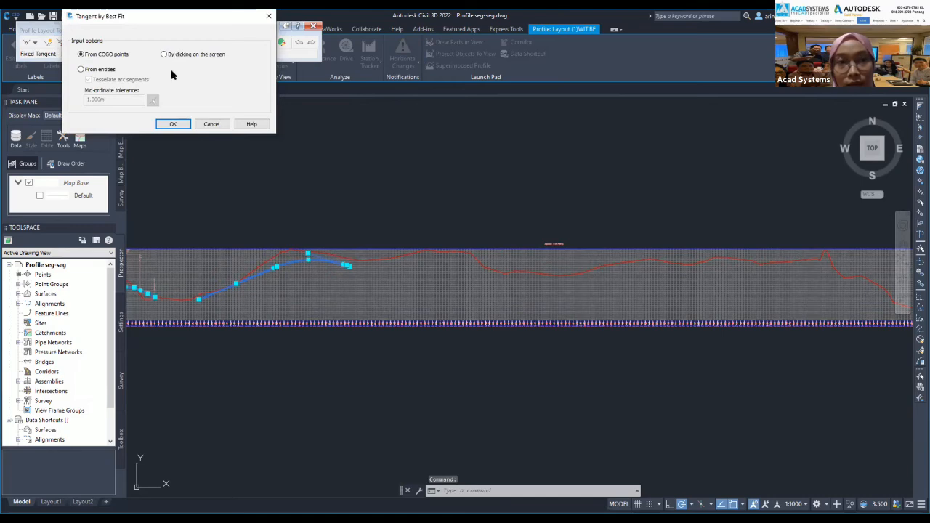
click(173, 123)
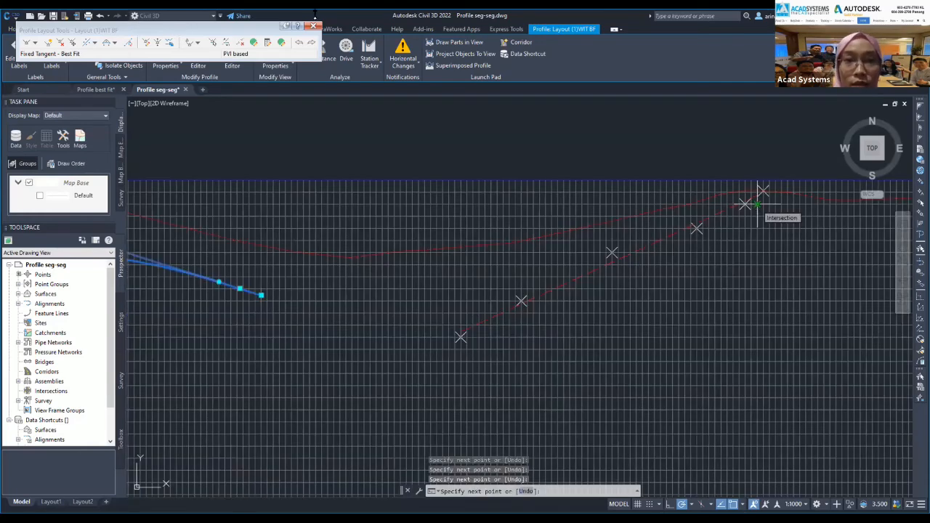
key(Return)
click(327, 16)
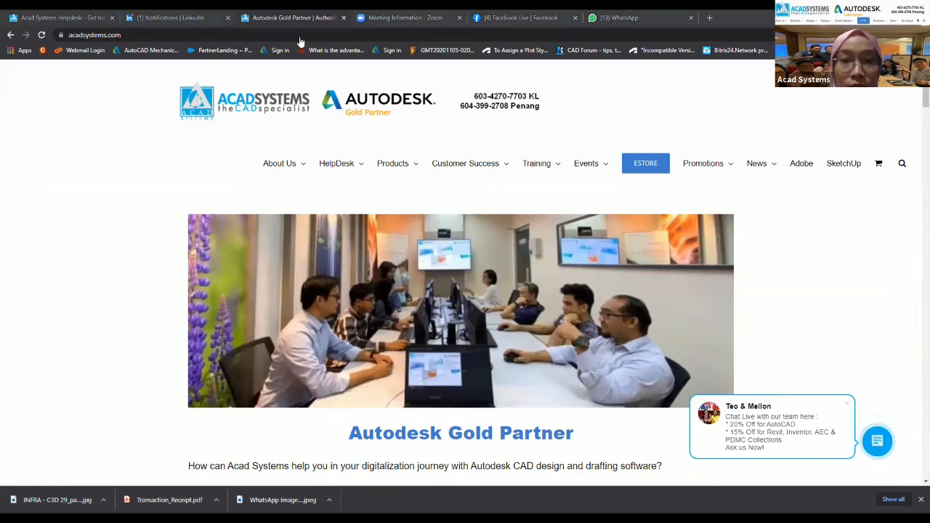
Scroll the Acad Systems home page, then open and close the Live Chat window.
scroll(305, 385, down, 3)
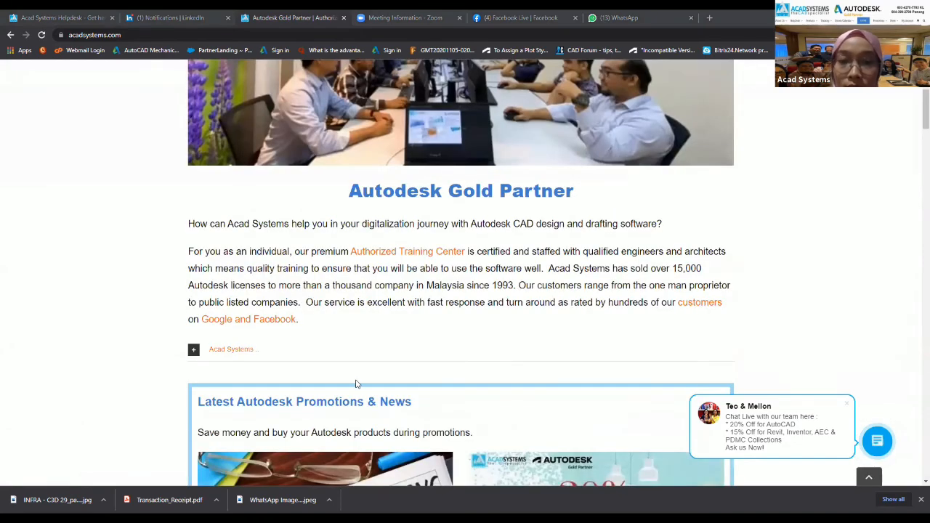
scroll(358, 383, down, 2)
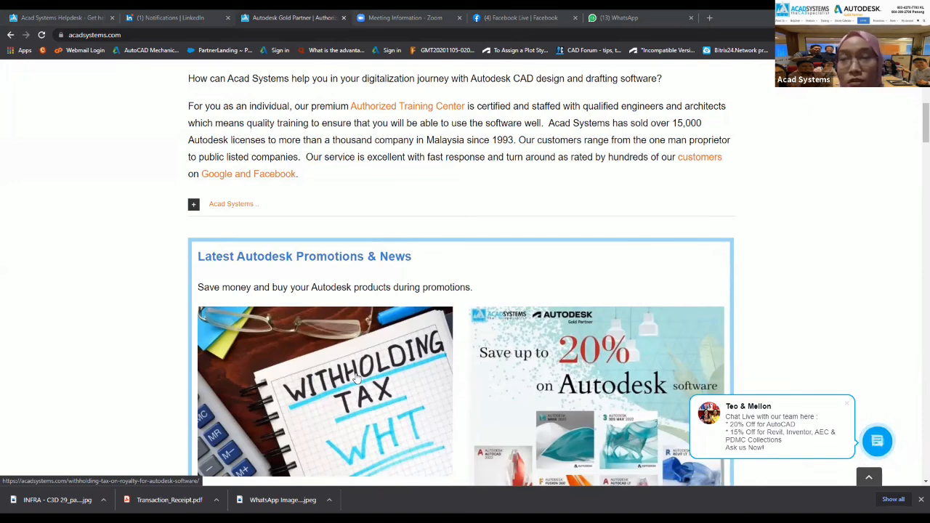
click(878, 444)
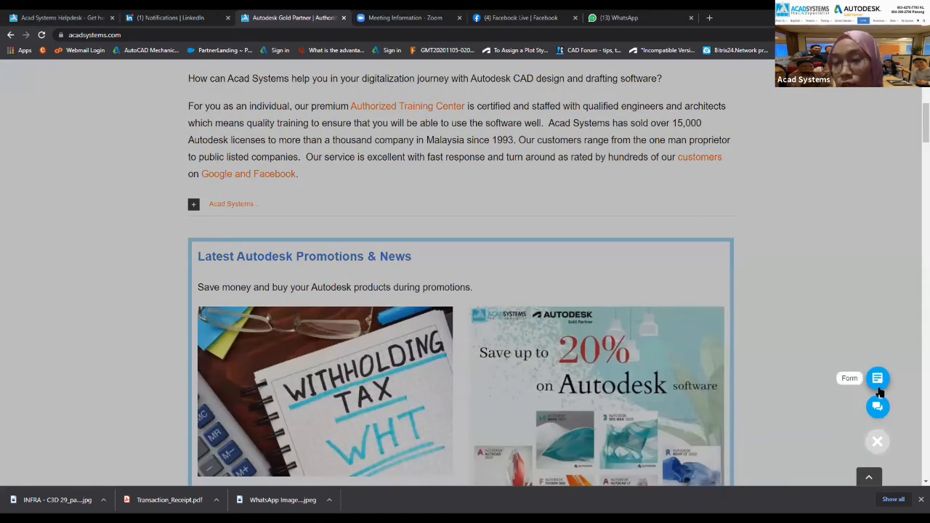
click(877, 407)
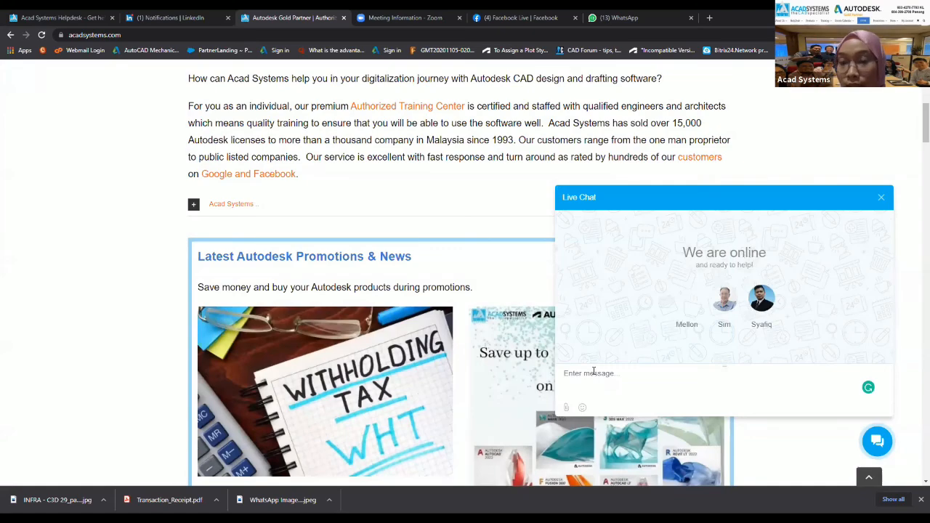
click(878, 204)
Scroll down to the Latest Autodesk Online Lessons list of upcoming sessions.
scroll(508, 327, down, 3)
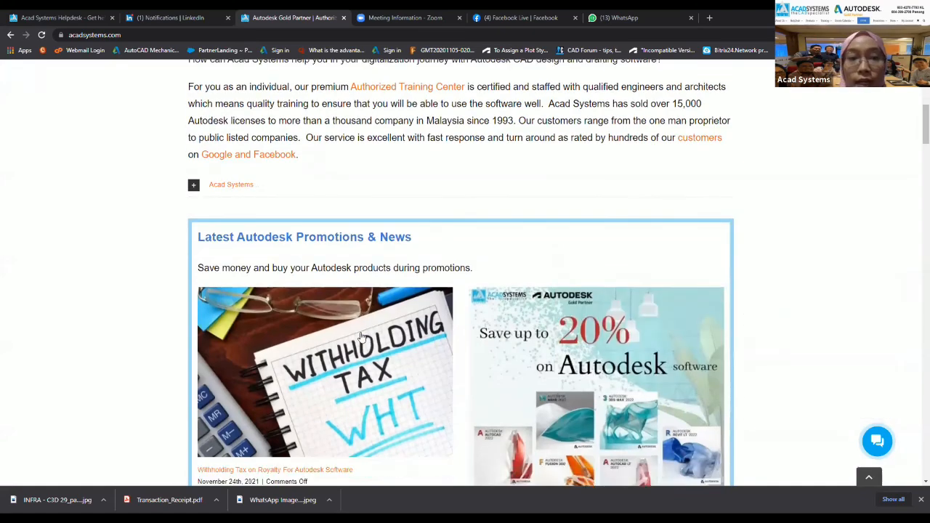
scroll(363, 352, down, 15)
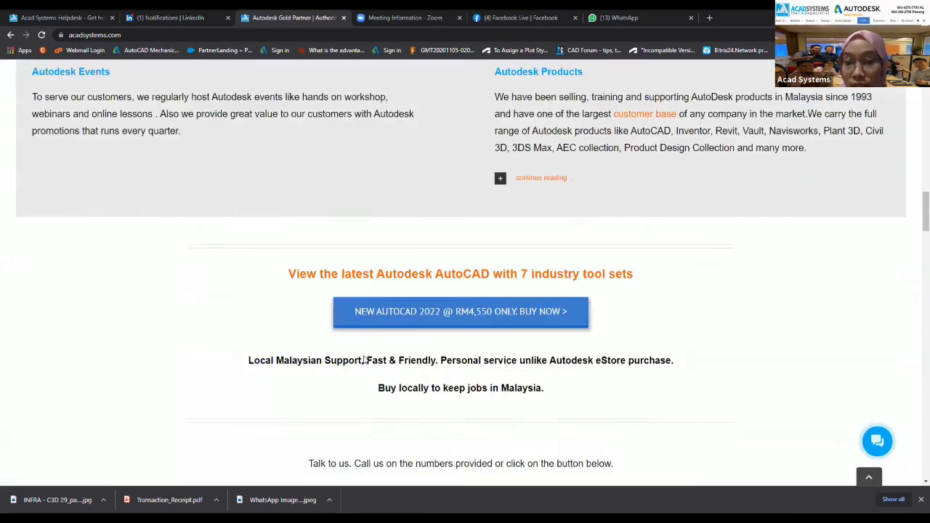
scroll(418, 245, down, 2)
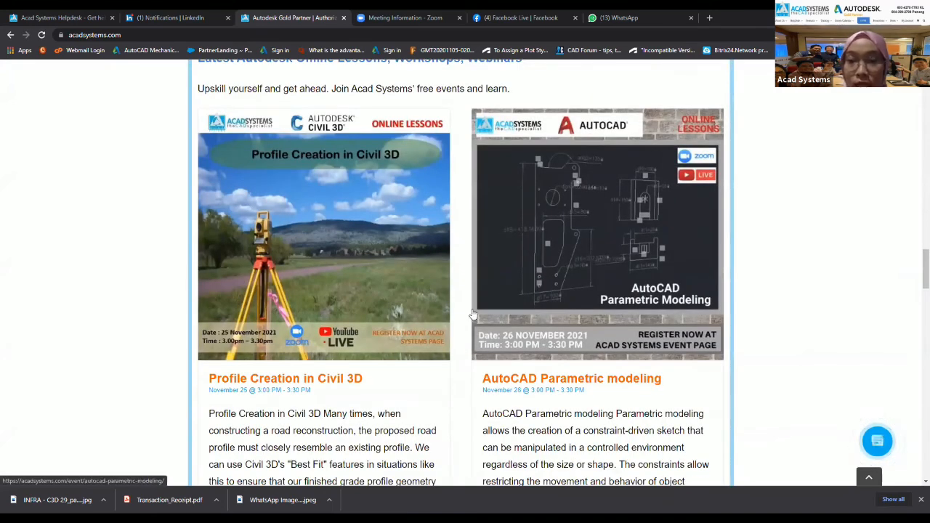
scroll(523, 255, up, 1)
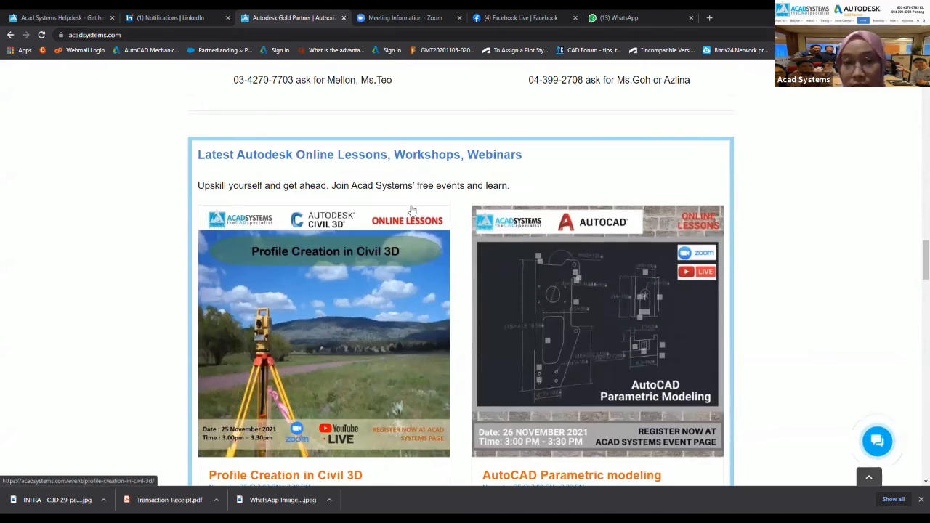
scroll(413, 213, down, 1)
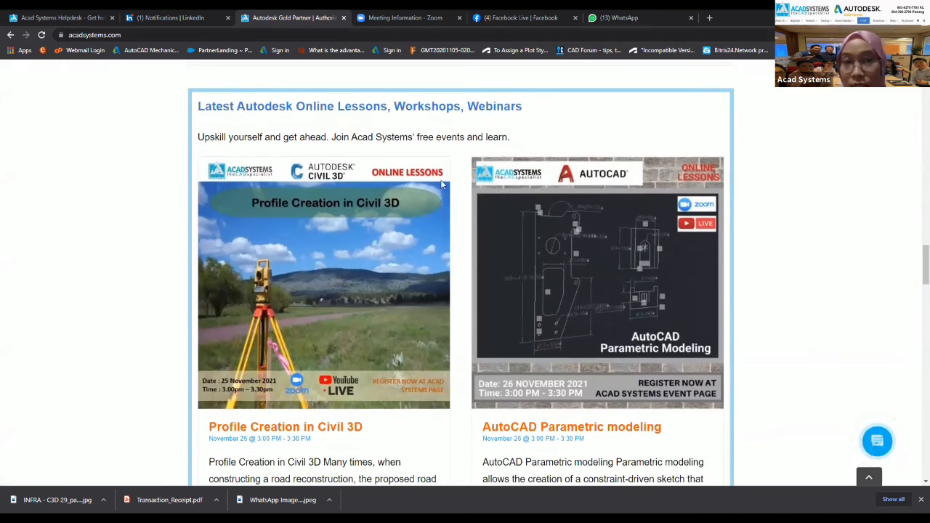
scroll(544, 248, down, 1)
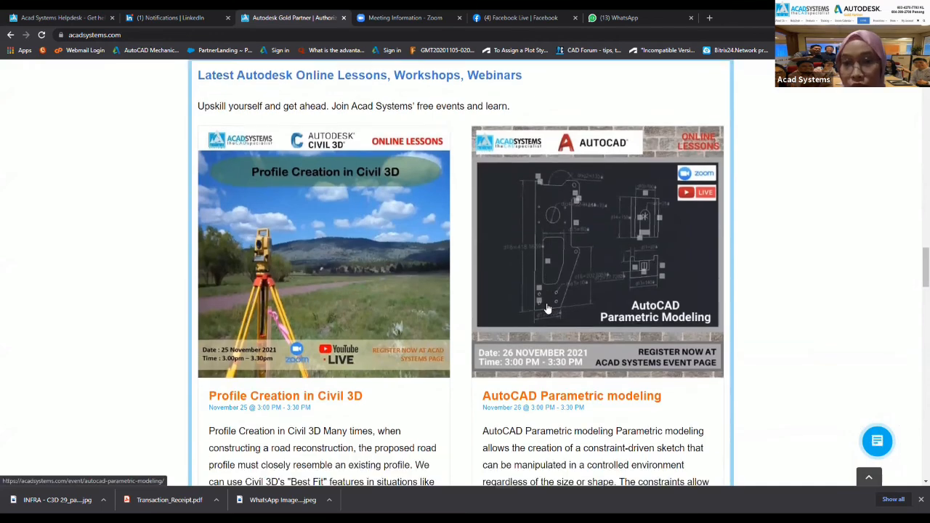
scroll(549, 344, down, 2)
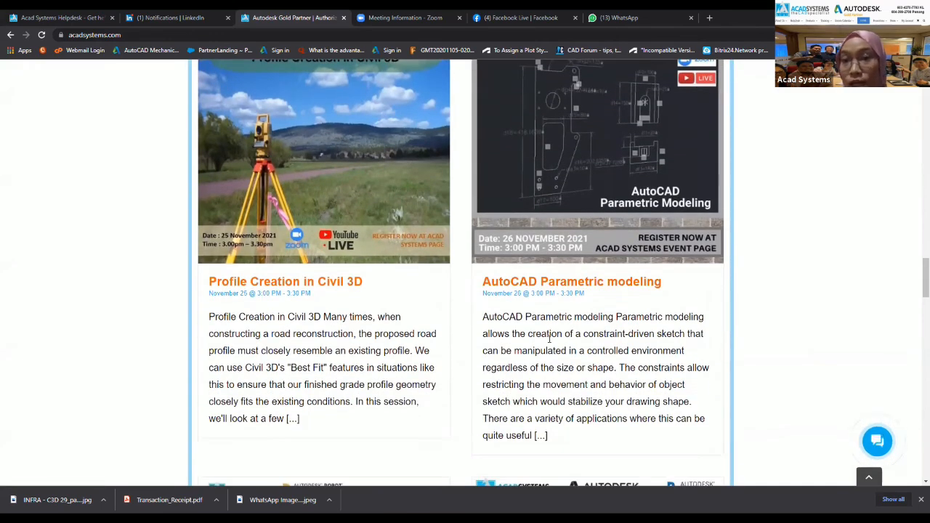
scroll(563, 309, down, 7)
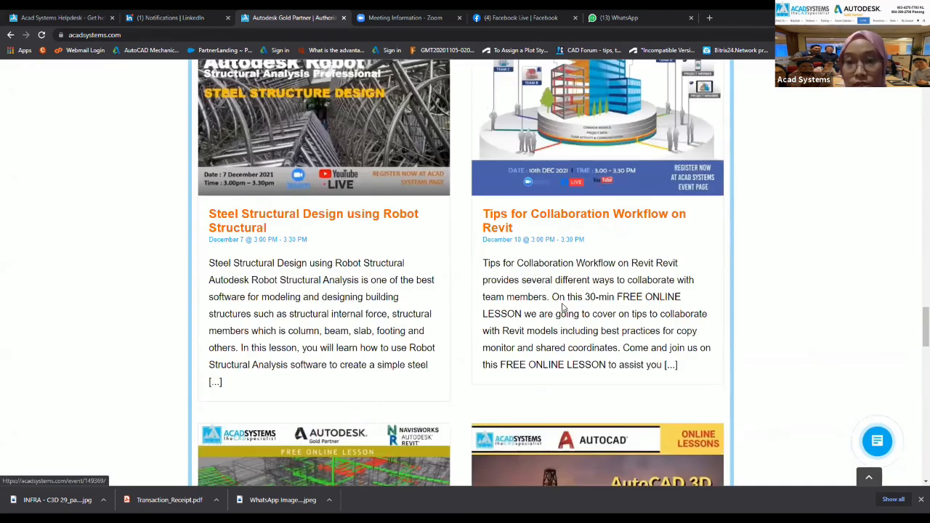
scroll(570, 238, up, 6)
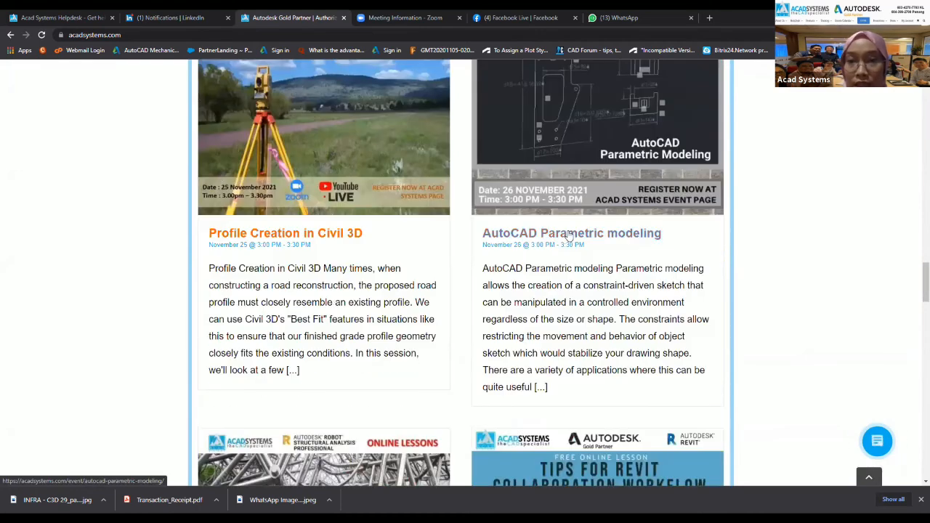
Open the AutoCAD Parametric modeling event page, then the company's YouTube channel from the footer.
click(569, 234)
scroll(311, 287, down, 8)
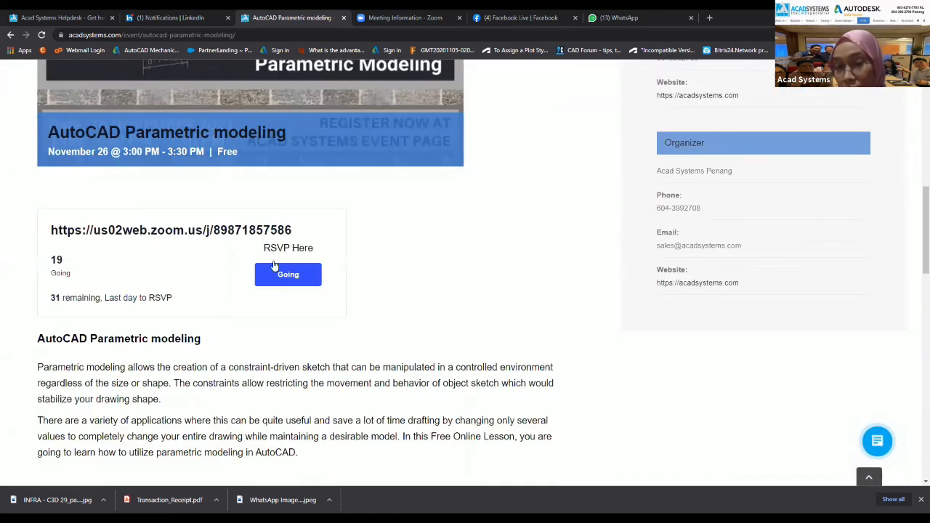
scroll(432, 336, down, 5)
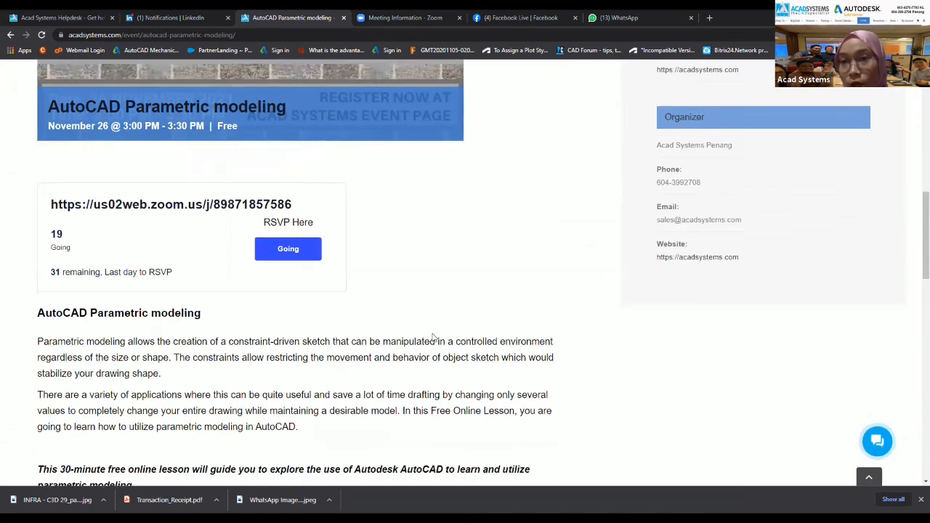
scroll(431, 336, down, 10)
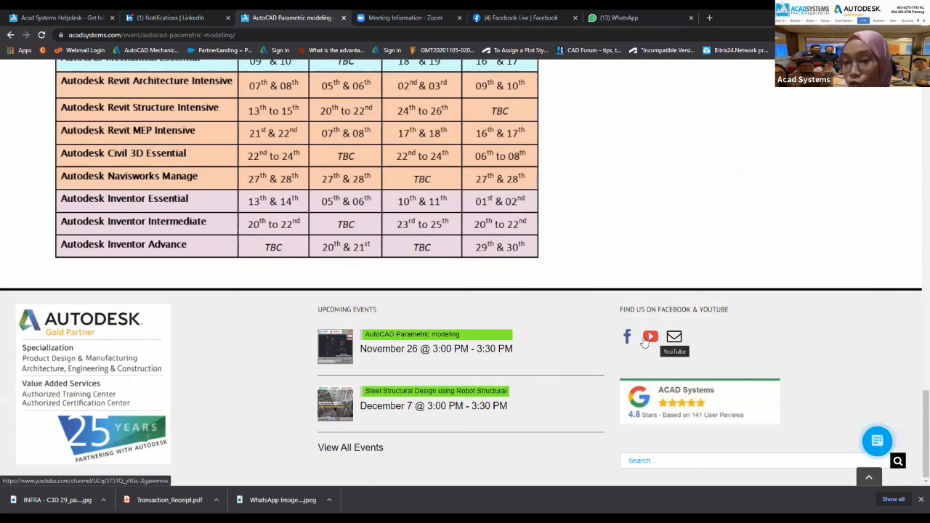
click(652, 338)
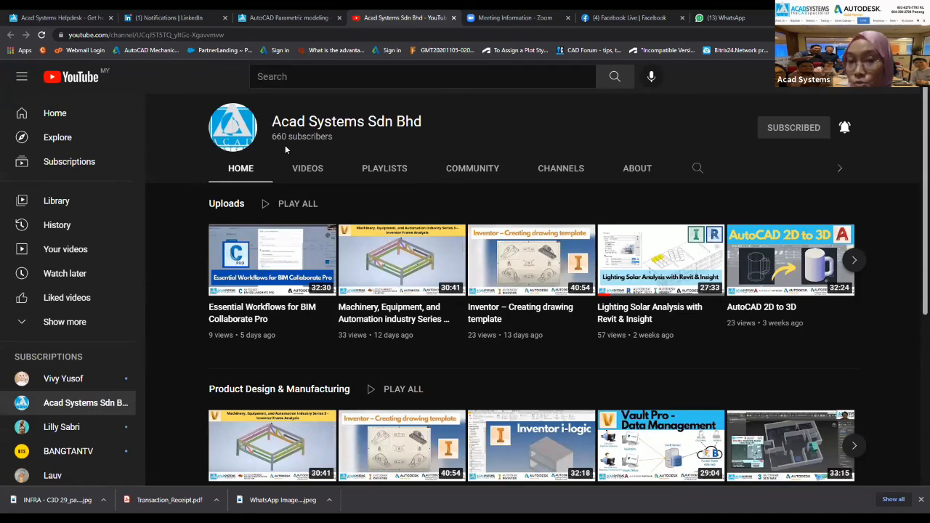
Scroll through the Uploads, Product Design & Manufacturing and Architecture rows, then back to the top.
scroll(399, 136, down, 2)
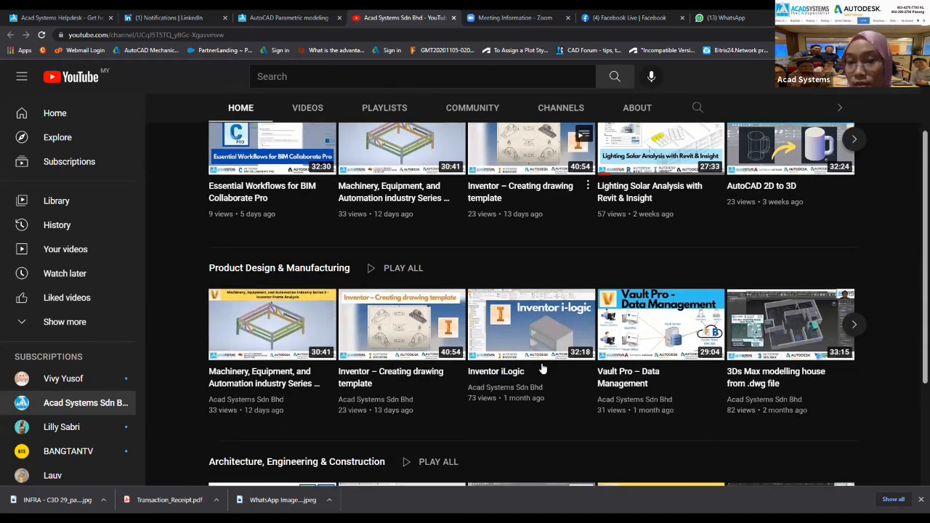
scroll(346, 392, down, 1)
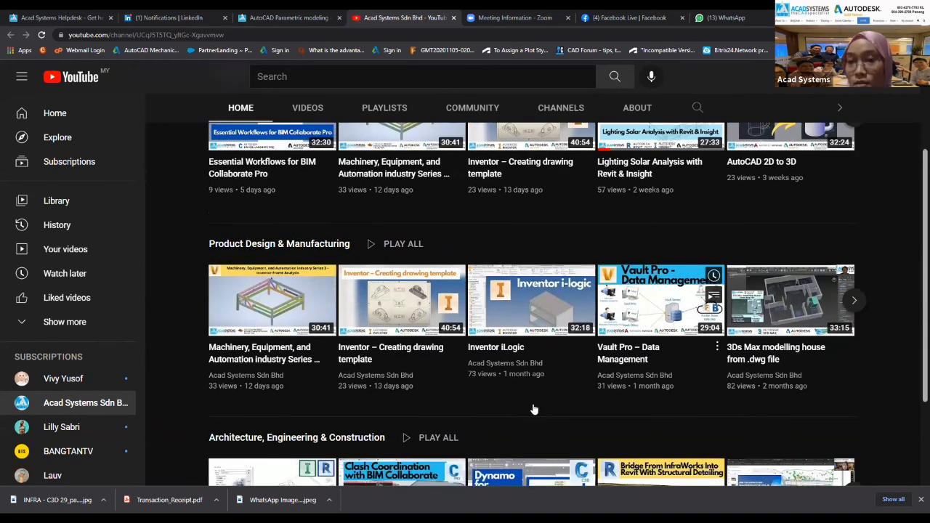
scroll(535, 409, up, 2)
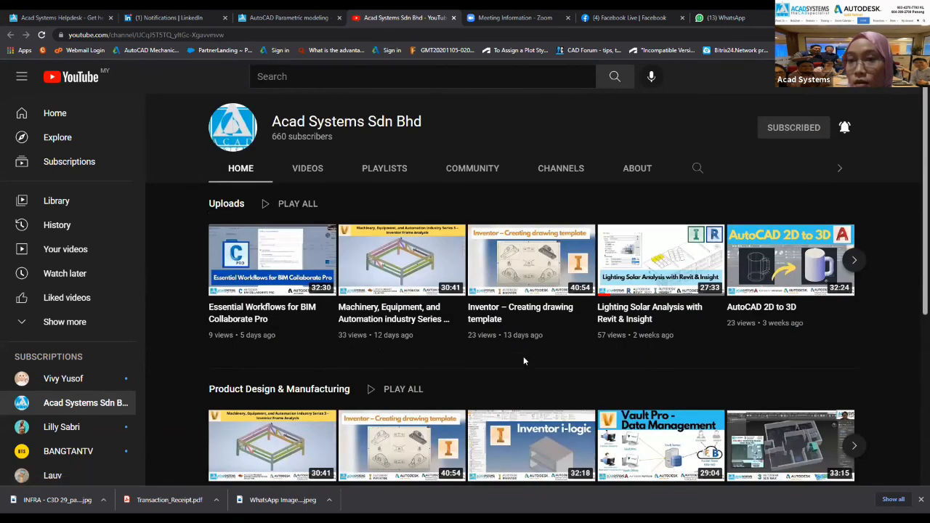
scroll(290, 378, down, 4)
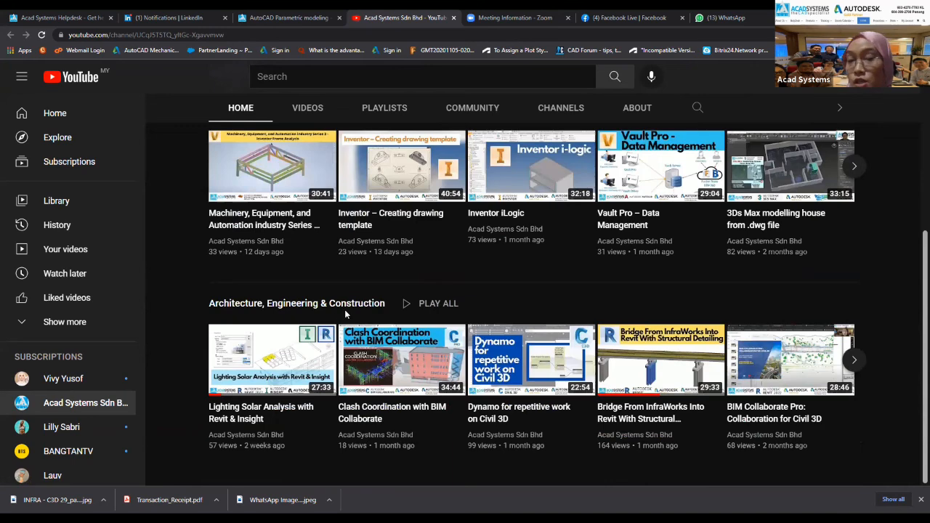
scroll(344, 309, up, 4)
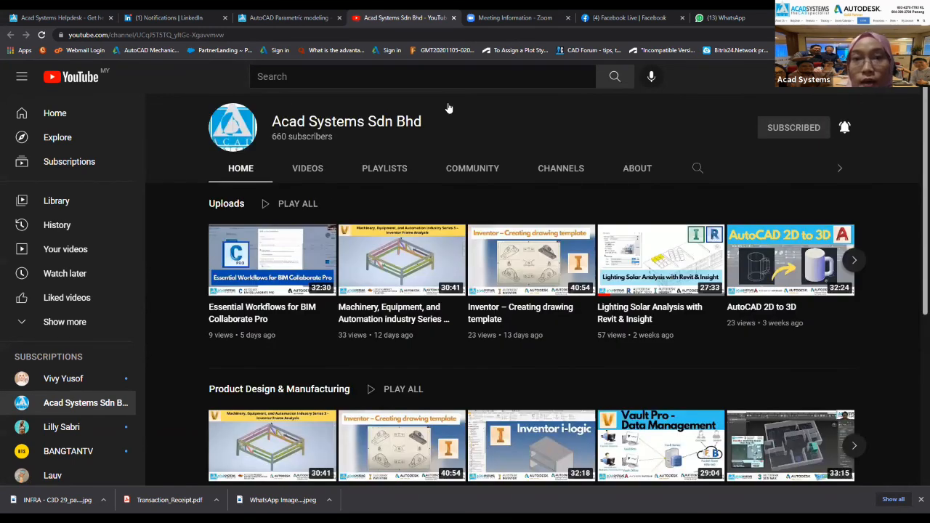